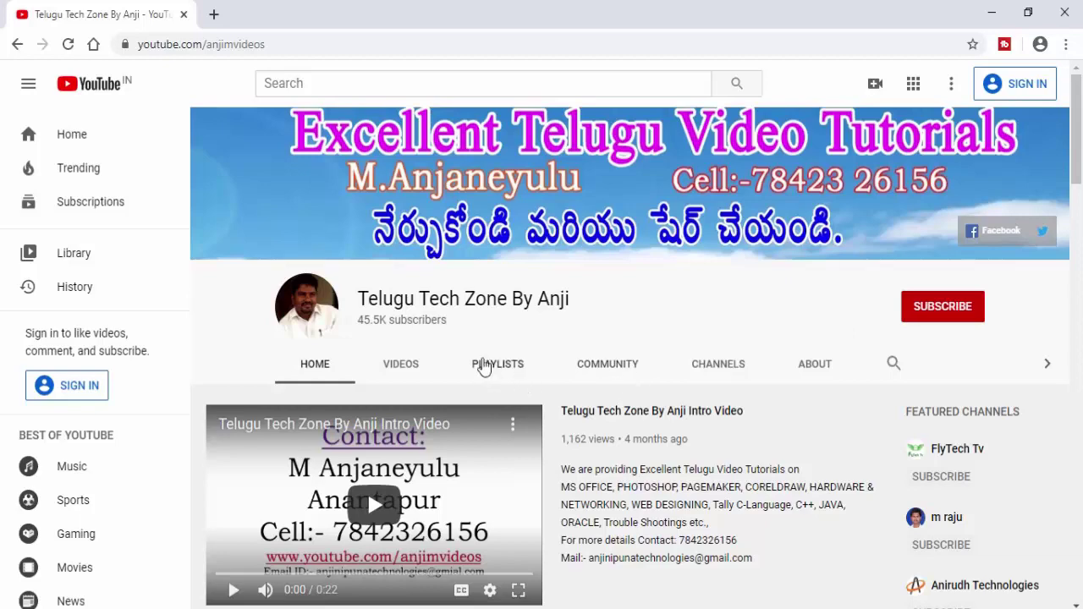
Open the channel's Playlists page and scroll through the tutorial playlist grid
scroll(483, 365, "down", 3)
scroll(480, 292, "up", 3)
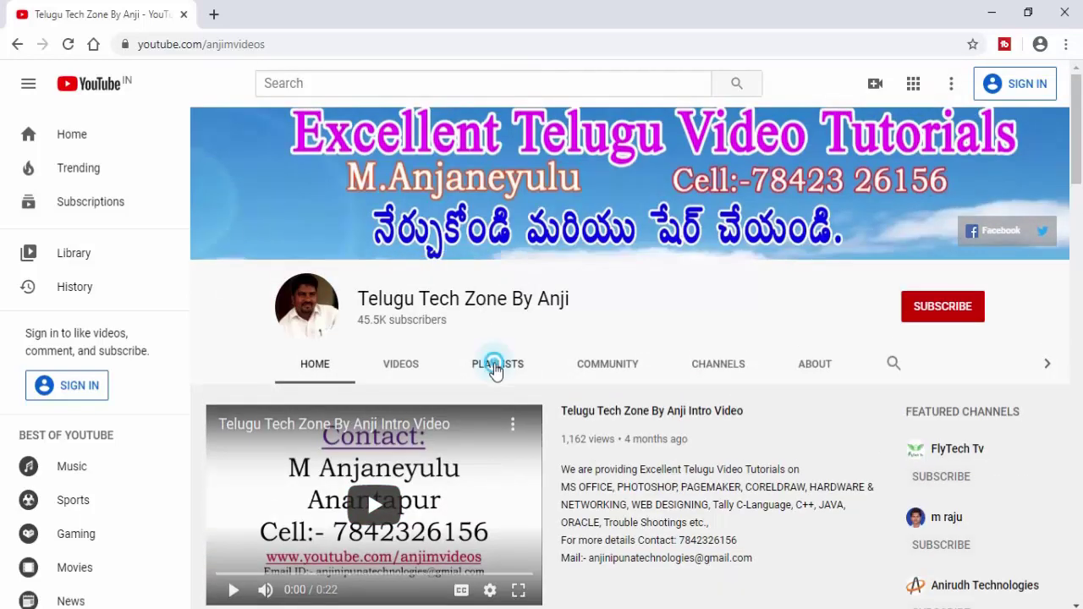
left_click(494, 366)
scroll(455, 370, "down", 3)
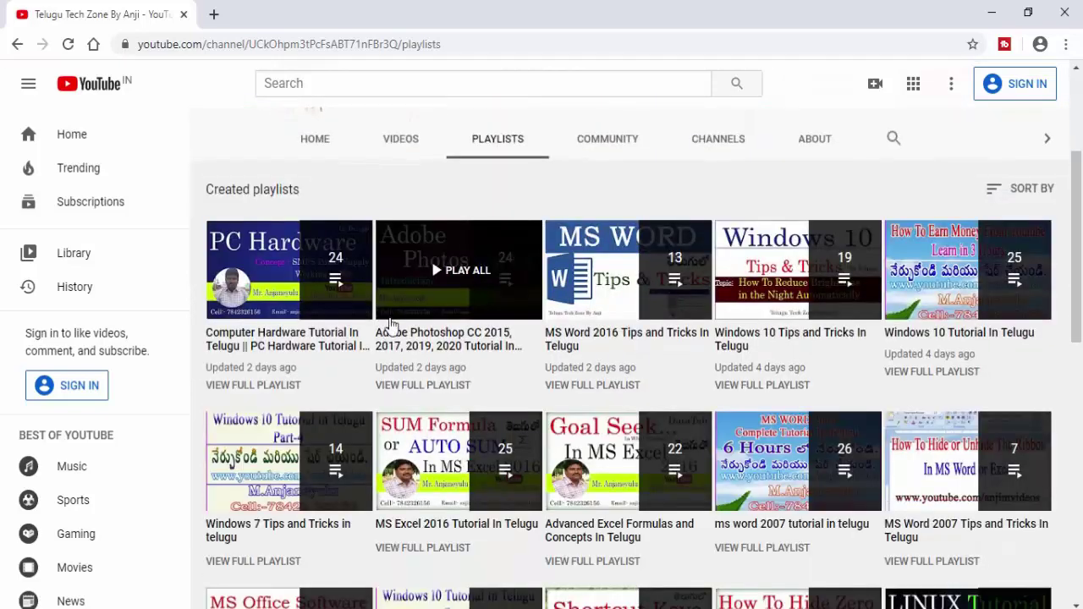
scroll(472, 334, "down", 3)
scroll(474, 336, "down", 2)
scroll(473, 336, "down", 4)
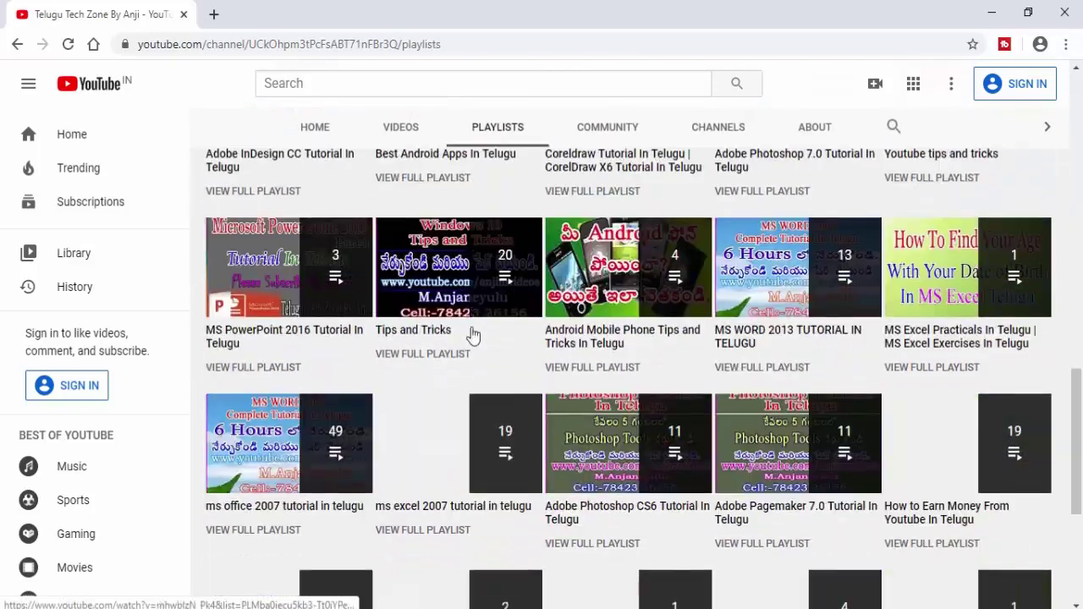
scroll(473, 336, "down", 4)
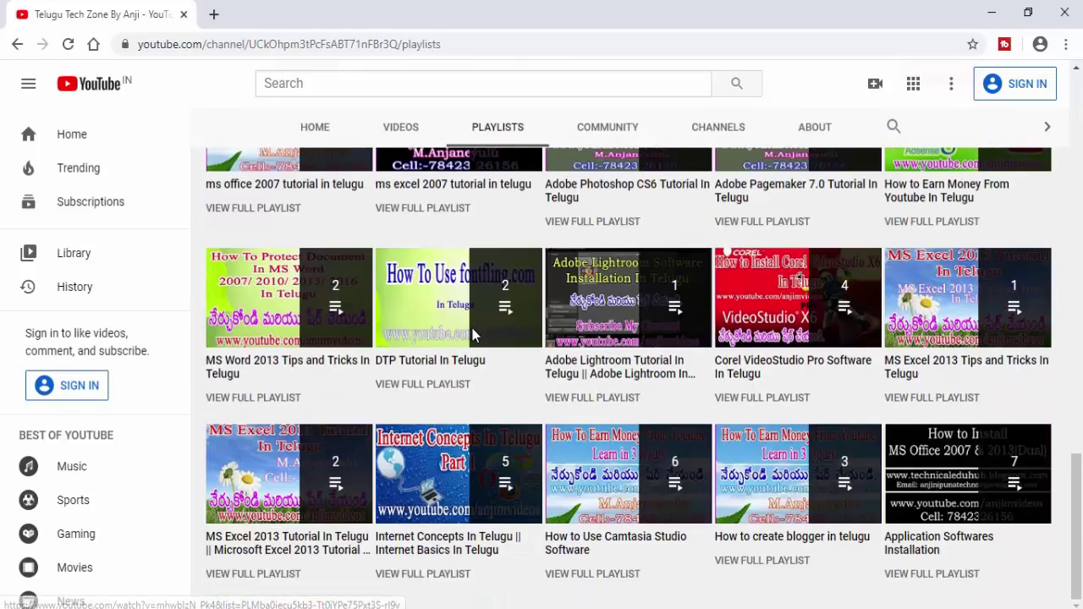
scroll(473, 336, "up", 1)
scroll(473, 336, "up", 6)
scroll(474, 336, "up", 5)
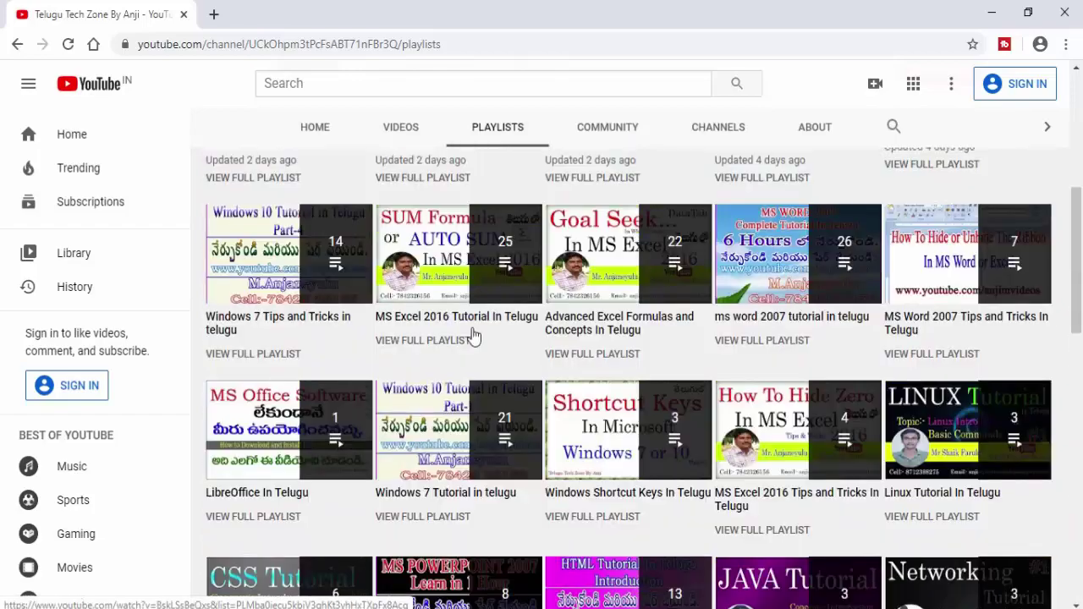
scroll(473, 336, "up", 4)
scroll(474, 335, "up", 1)
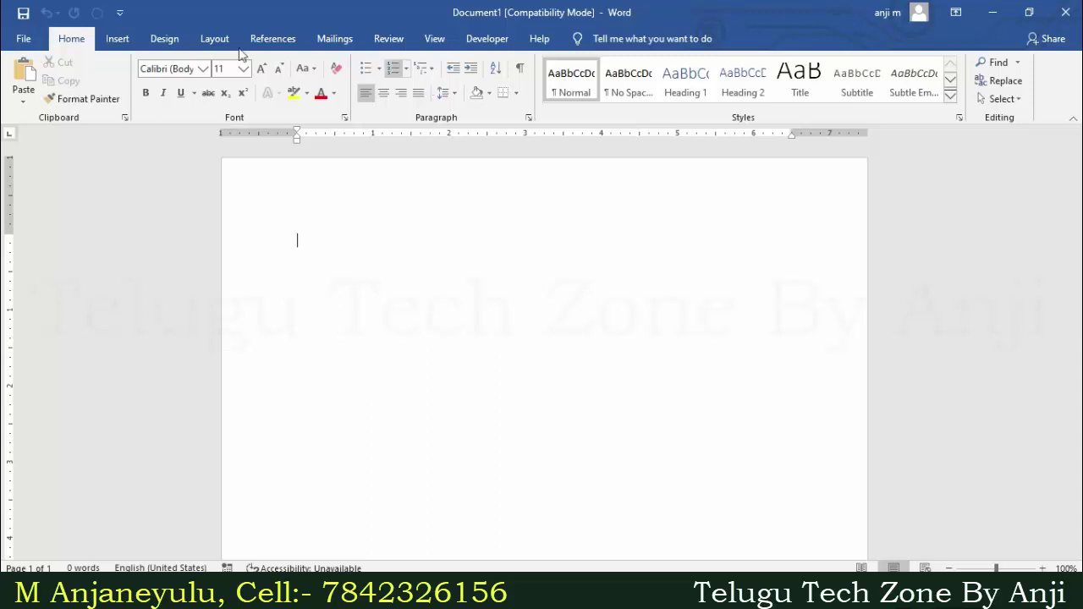
Show the Insert ribbon commands above the empty Document1 page
left_click(124, 40)
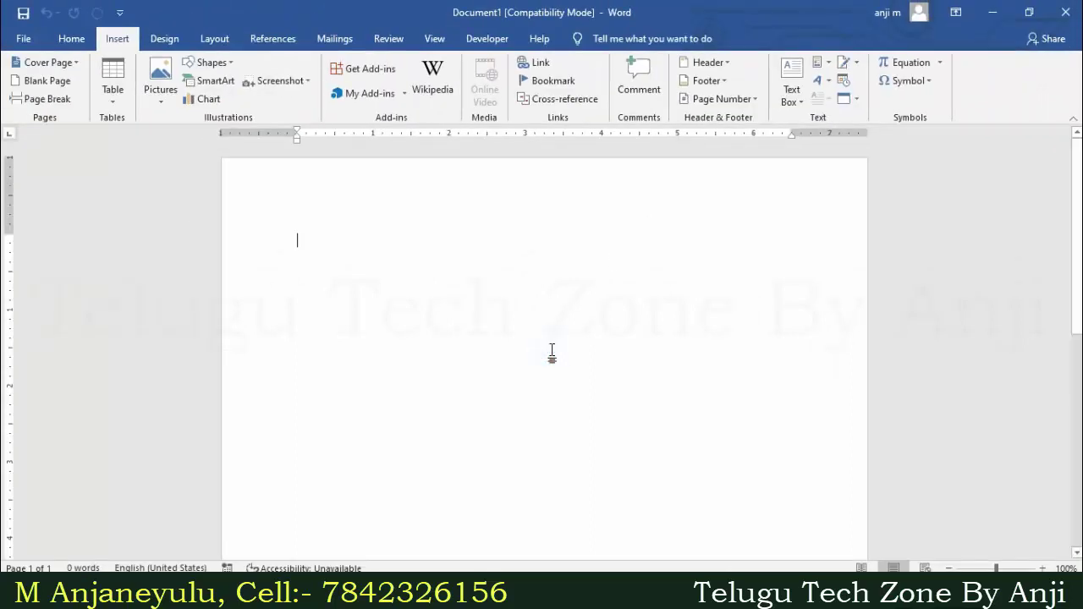
Generate sample paragraphs with =rand(0) and select the opening letter V
type("=rand(0")
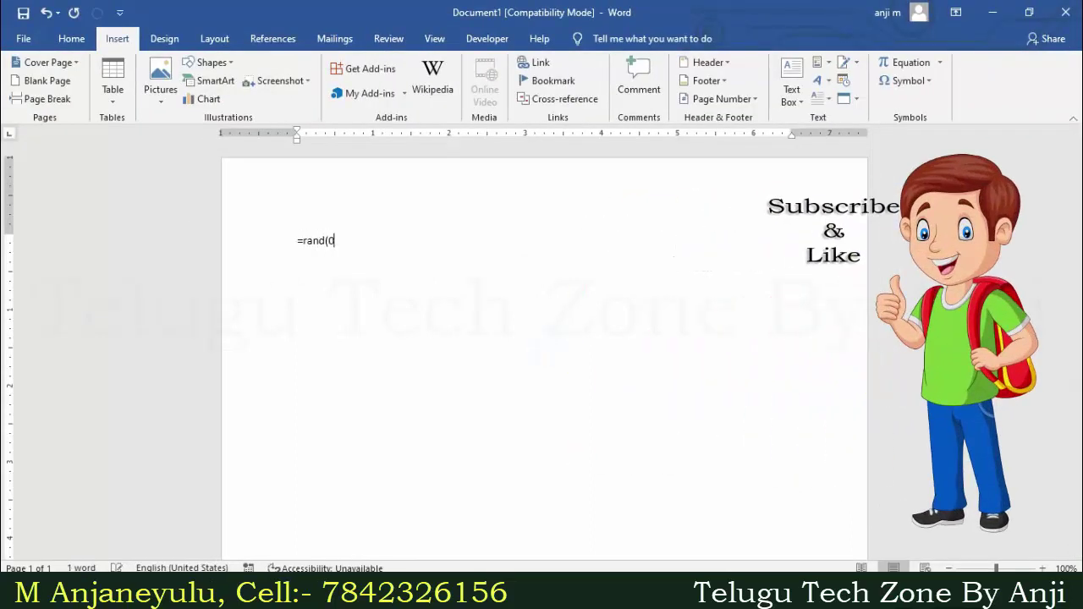
type(")")
key("Return")
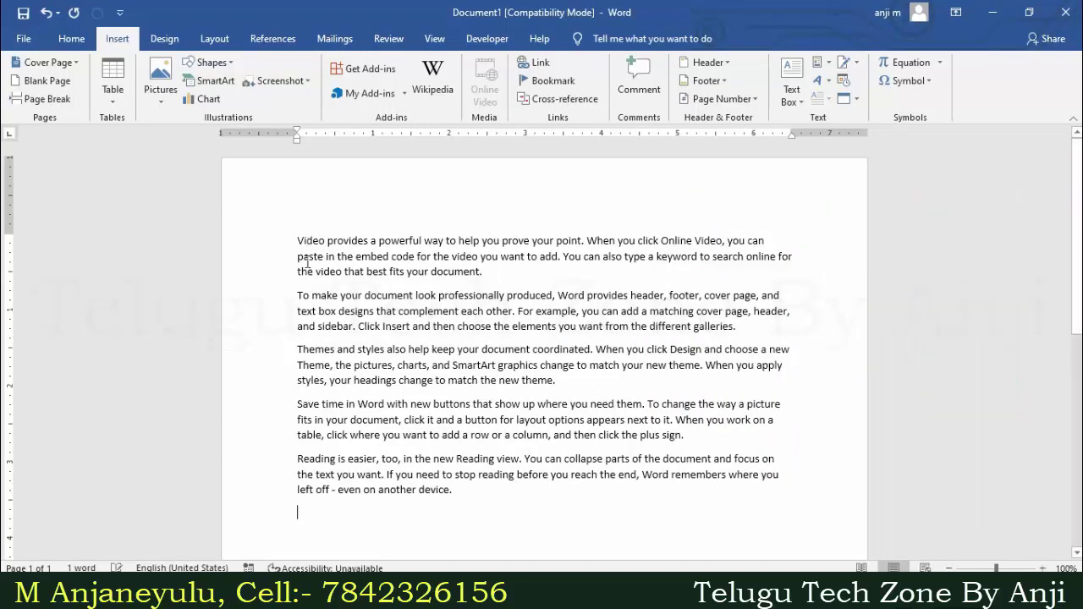
left_click_drag(297, 241, 303, 241)
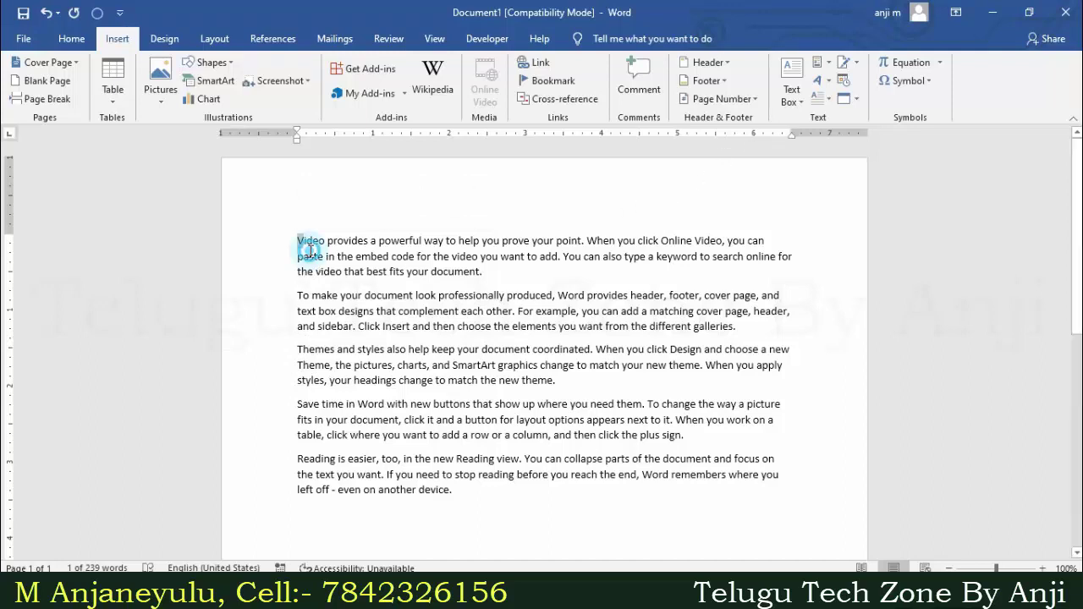
Reselect the opening V and bring up the Drop Cap Options dialog
left_click(306, 245)
left_click_drag(305, 245, 297, 244)
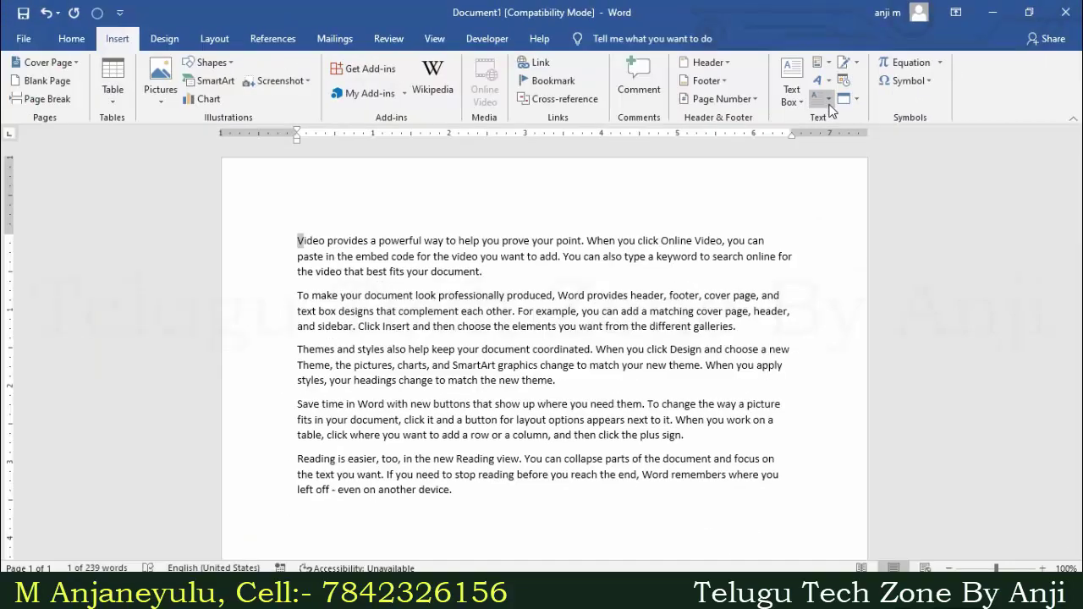
left_click(829, 109)
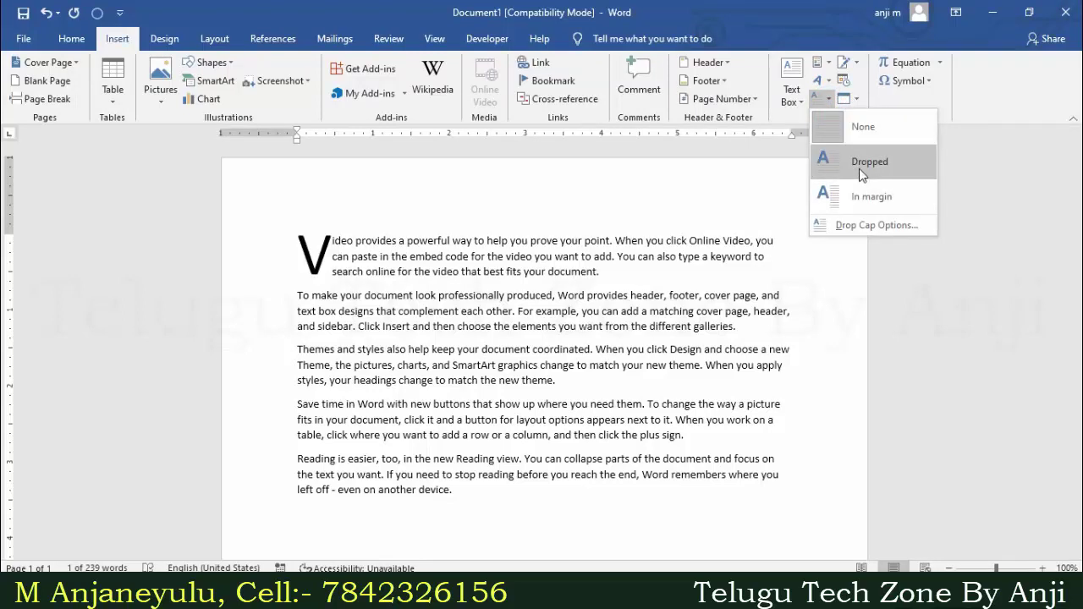
left_click(862, 224)
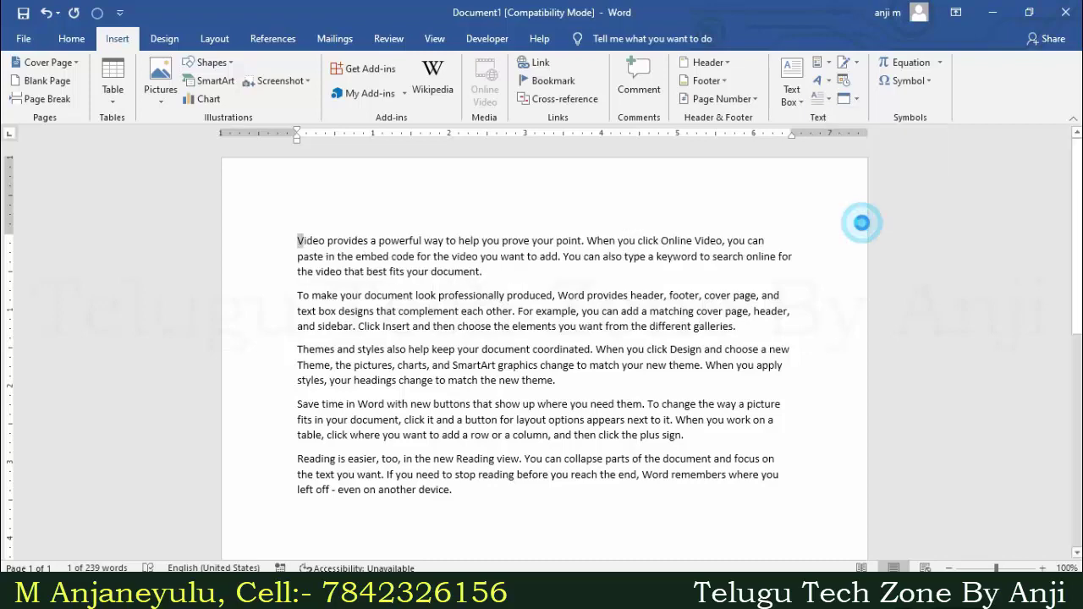
Make the V a Dropped capital with 10 lines to drop
mouse_move(518, 175)
left_mouse_down()
mouse_move(624, 193)
mouse_move(639, 153)
left_mouse_up()
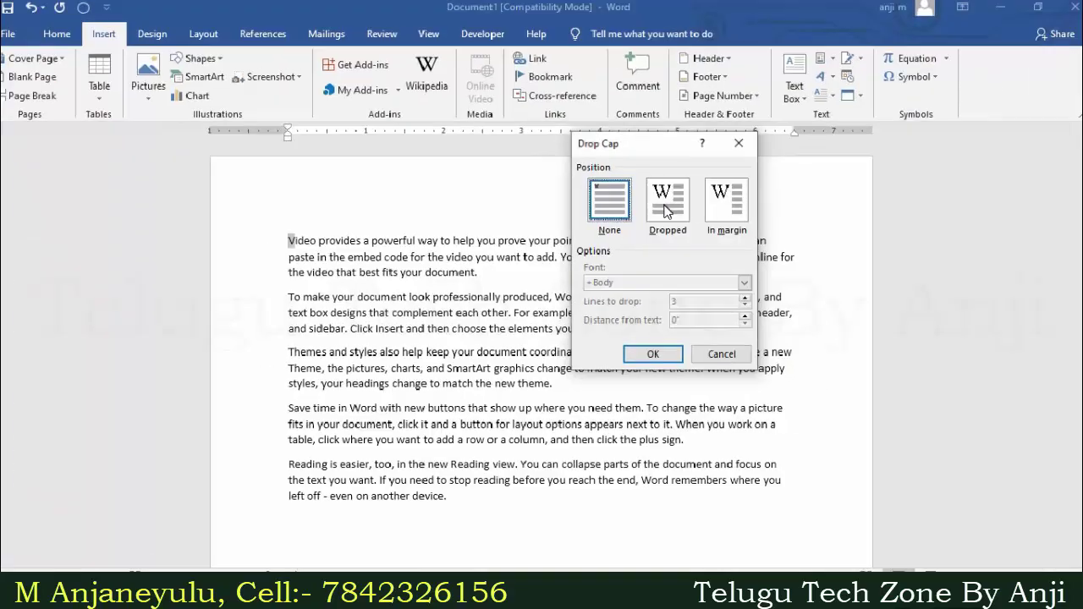
left_click(665, 210)
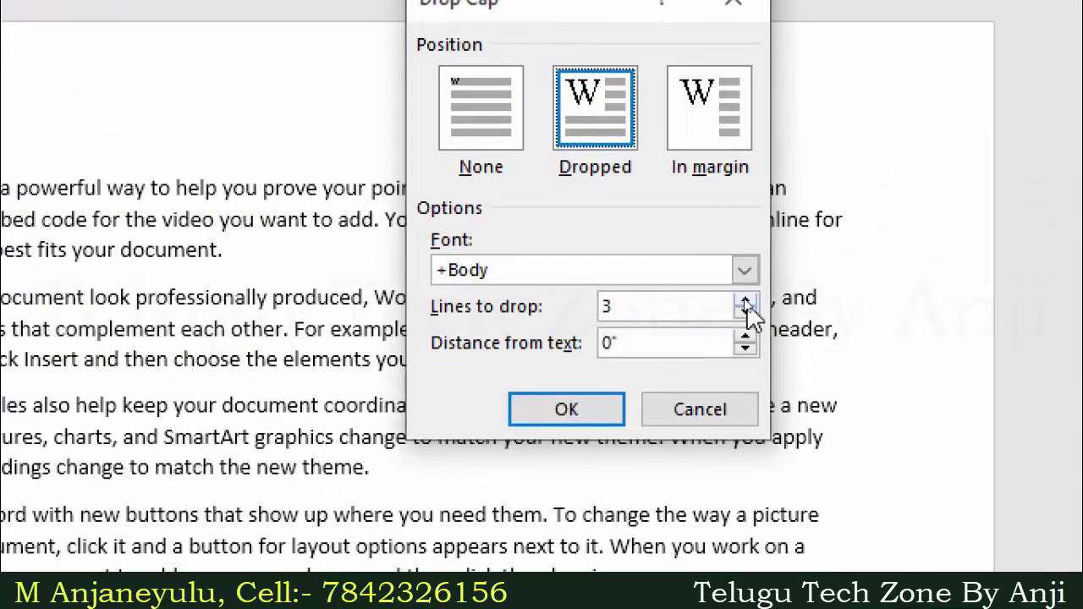
left_click(745, 303)
left_click(746, 303)
left_click(746, 303)
left_click(746, 303)
left_click(745, 303)
left_click(746, 303)
left_click(746, 301)
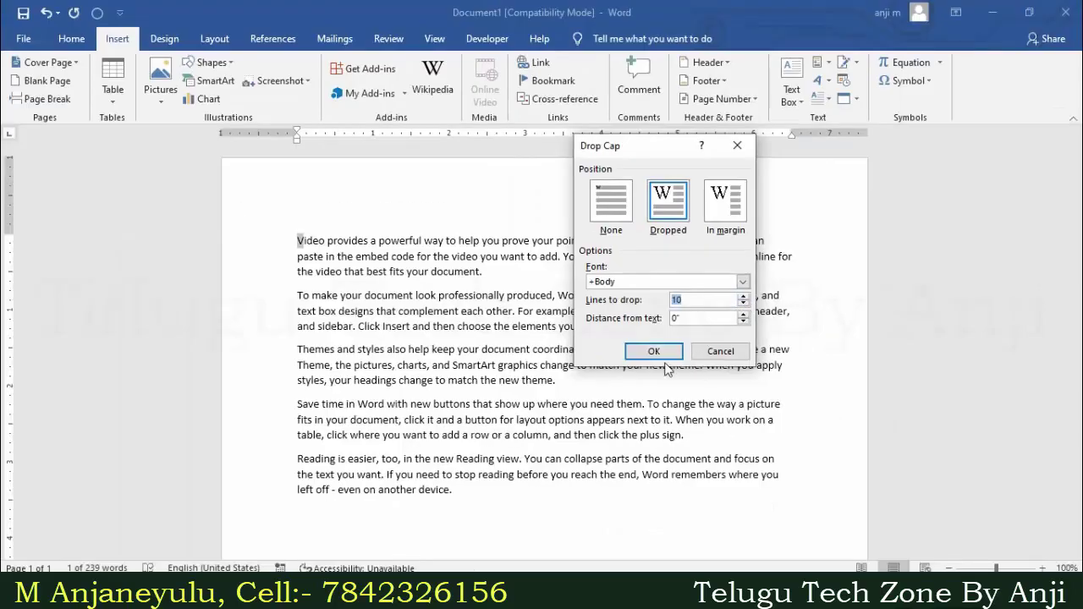
left_click(654, 350)
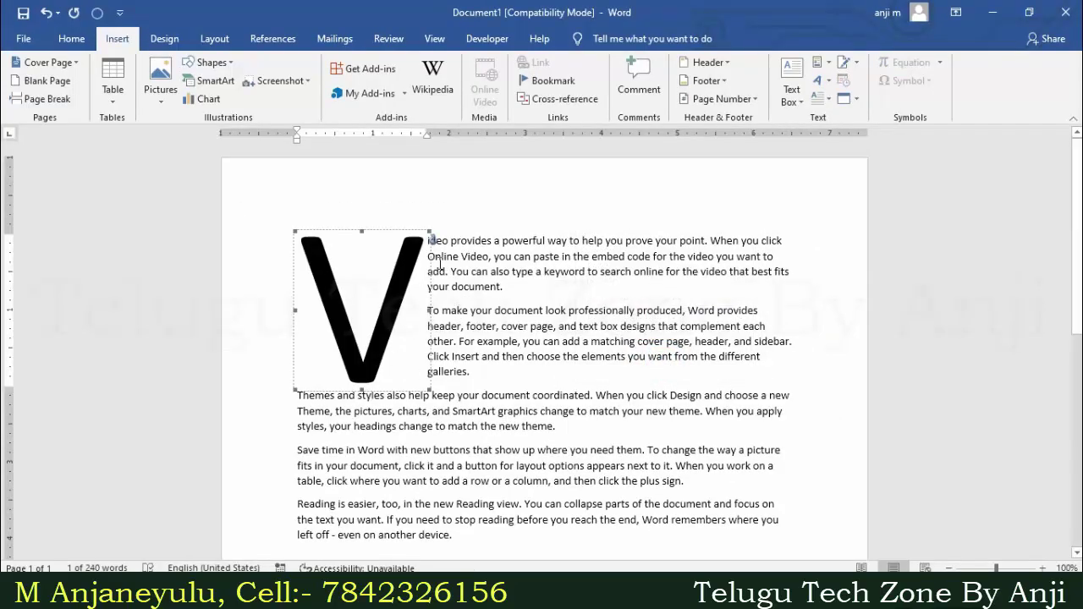
Switch the large V drop cap to the In margin position
left_click(519, 320)
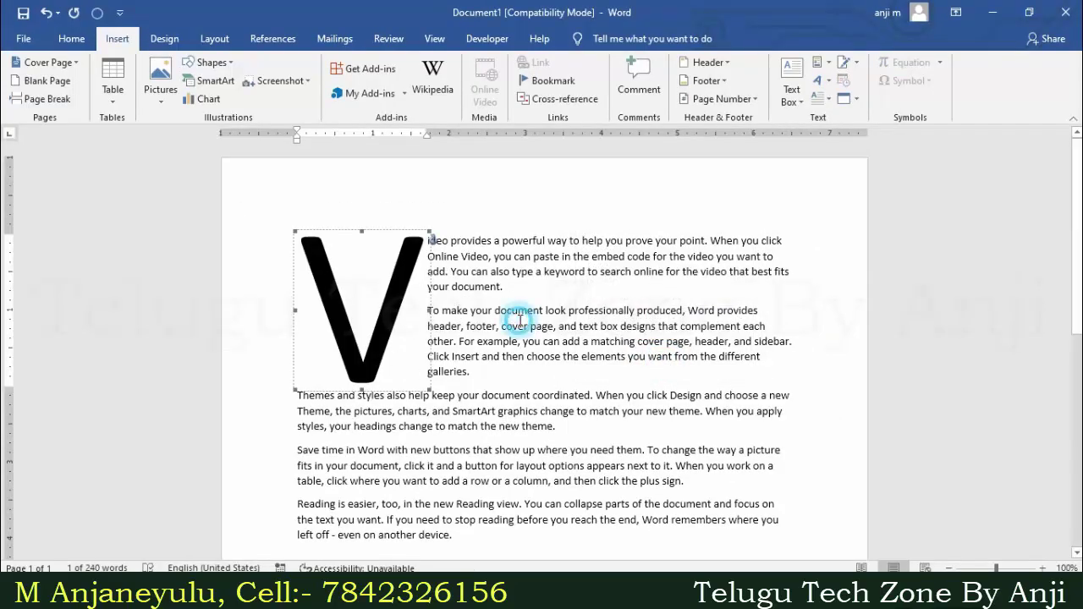
left_click(382, 234)
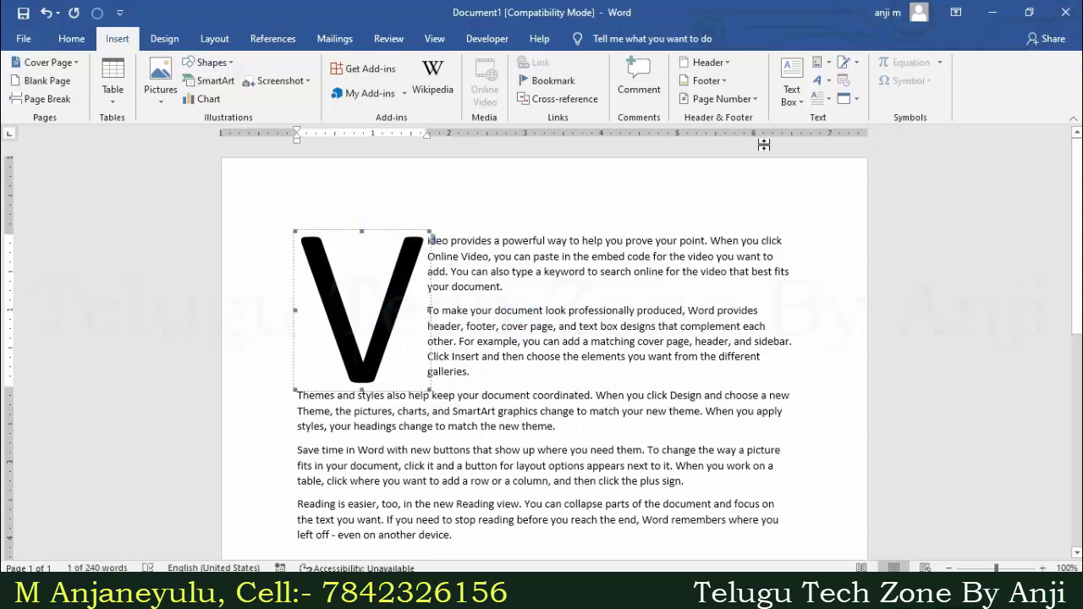
left_click(821, 98)
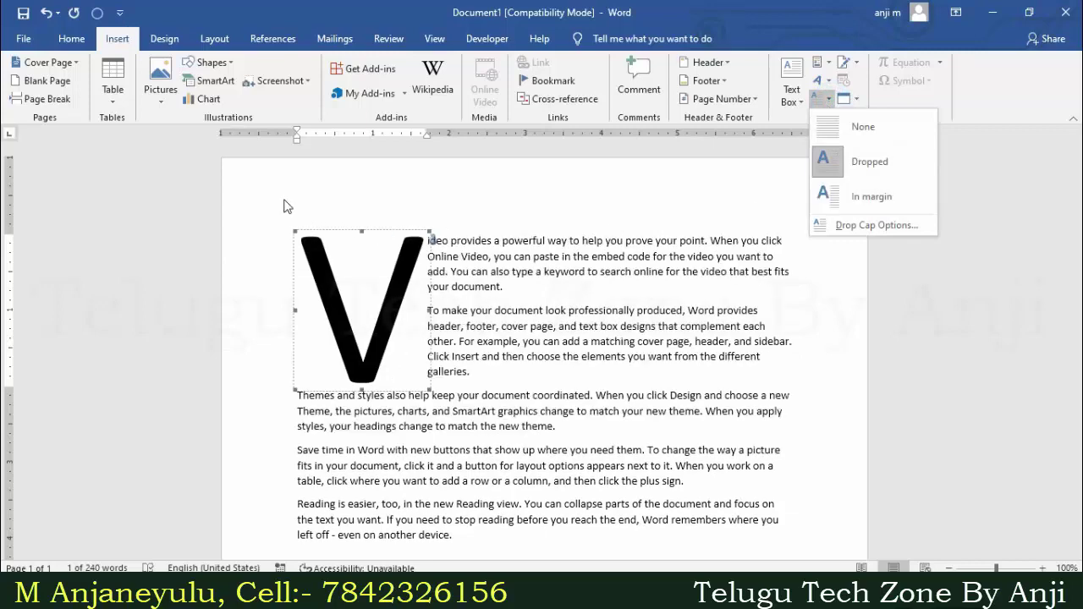
left_click(870, 197)
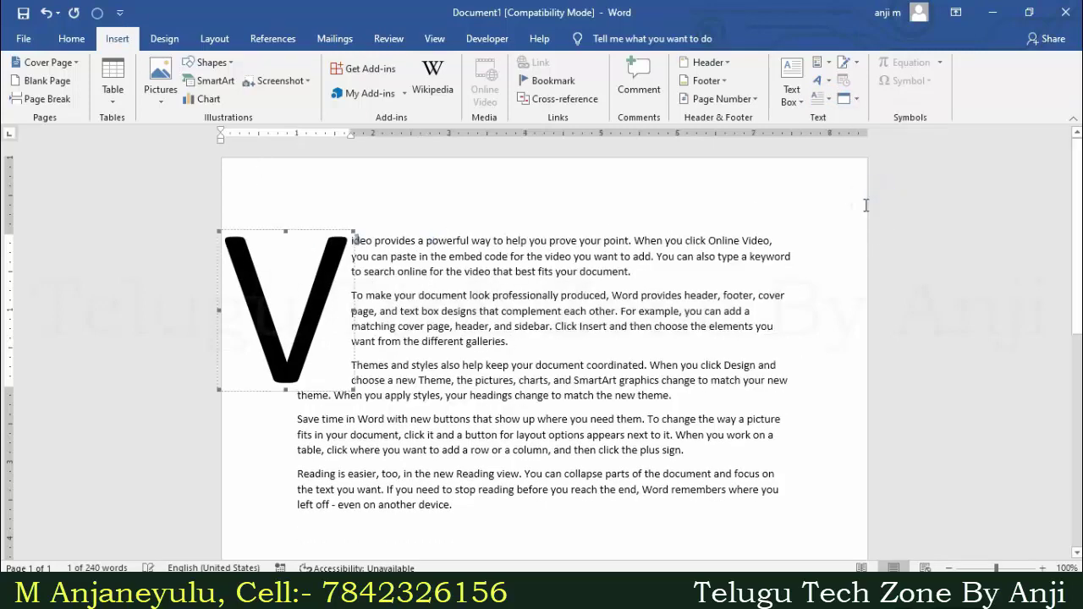
left_click(830, 99)
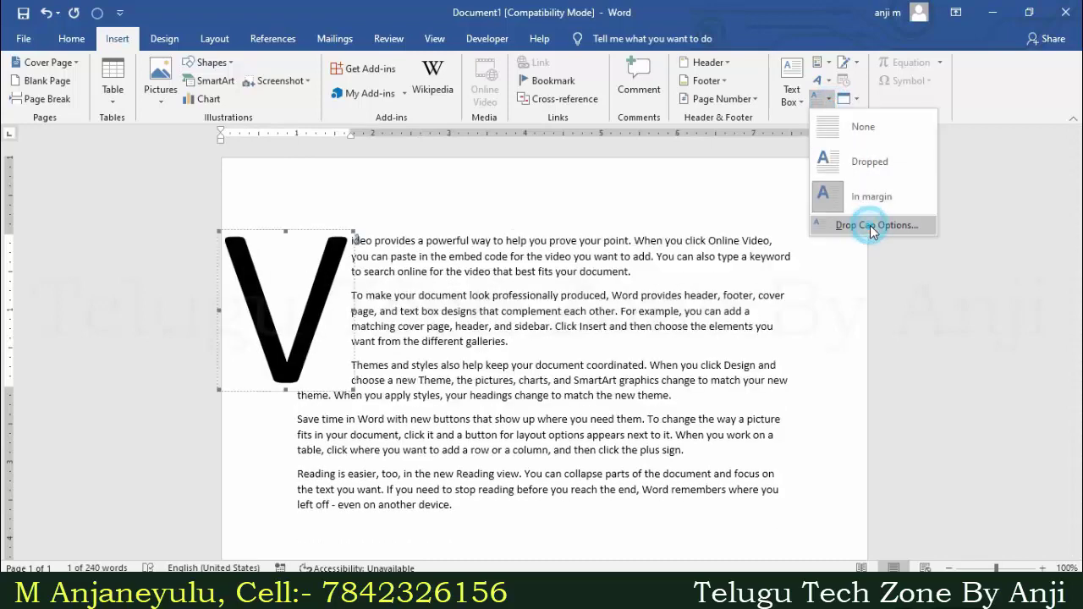
Browse the drop cap Font list in Drop Cap Options, leaving the font unchanged
left_click(869, 225)
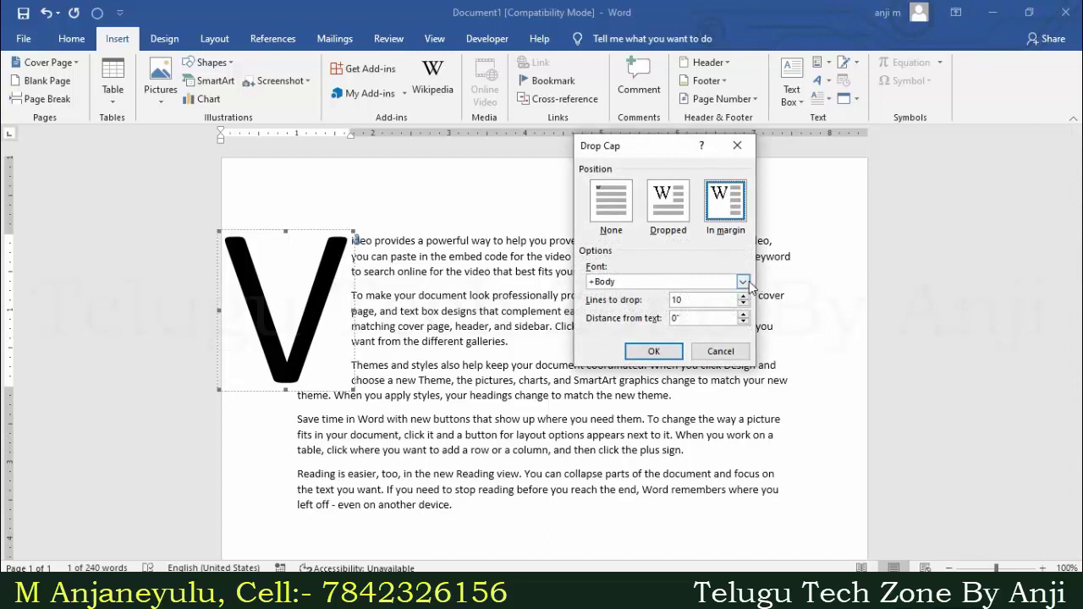
left_click(743, 282)
scroll(663, 336, "down", 2)
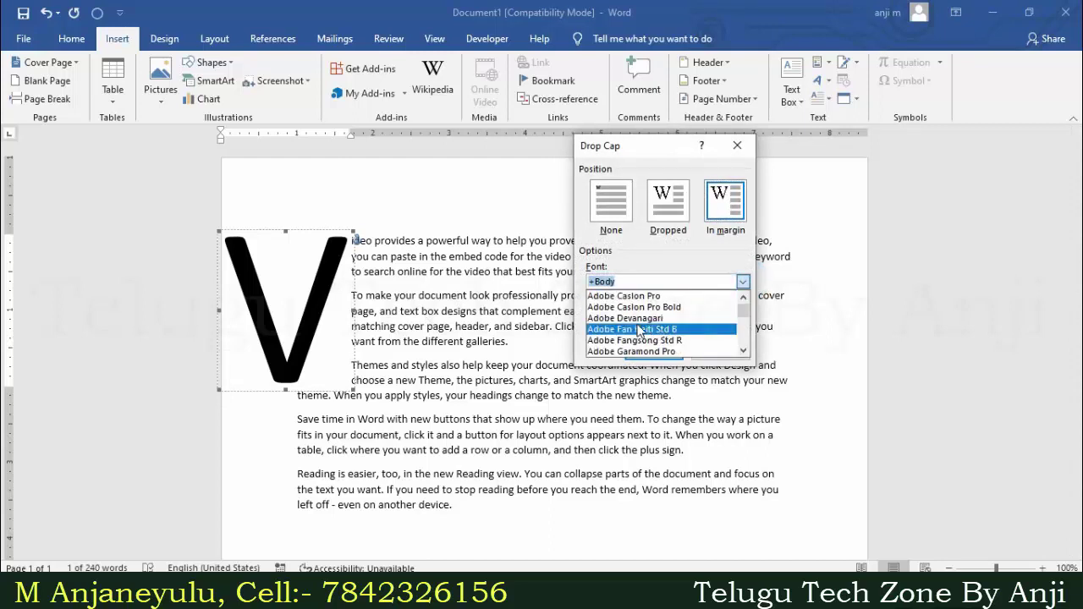
scroll(665, 334, "down", 3)
scroll(673, 318, "down", 3)
left_click(703, 255)
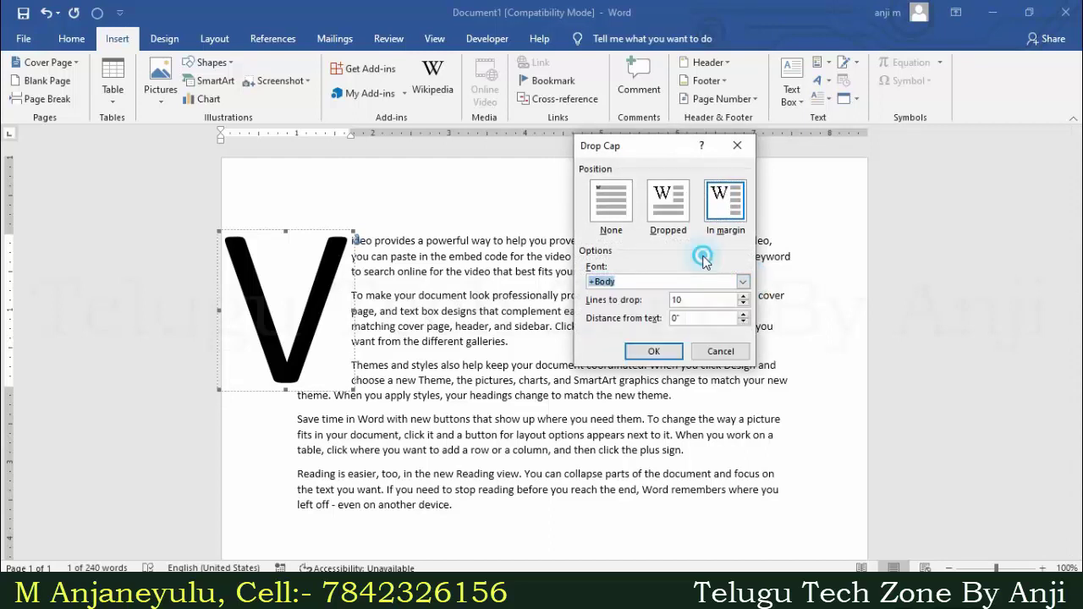
left_click(311, 325)
Set the drop cap's distance from text to 1" and apply it
left_click(743, 314)
left_click(743, 314)
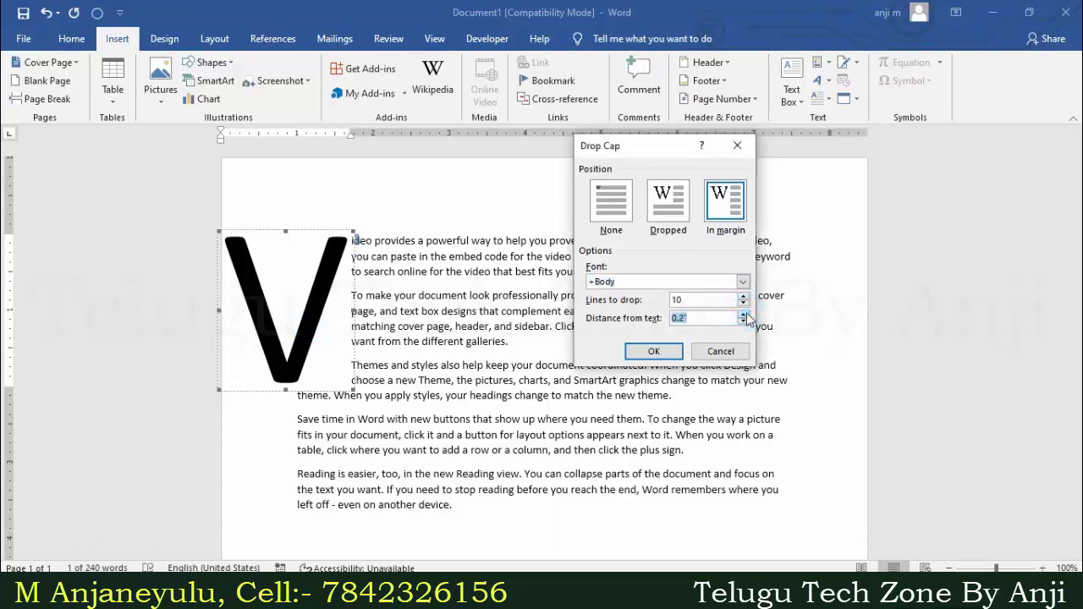
left_click(744, 314)
left_click(743, 314)
left_click(743, 314)
left_click(743, 314)
left_click(743, 314)
left_click(744, 314)
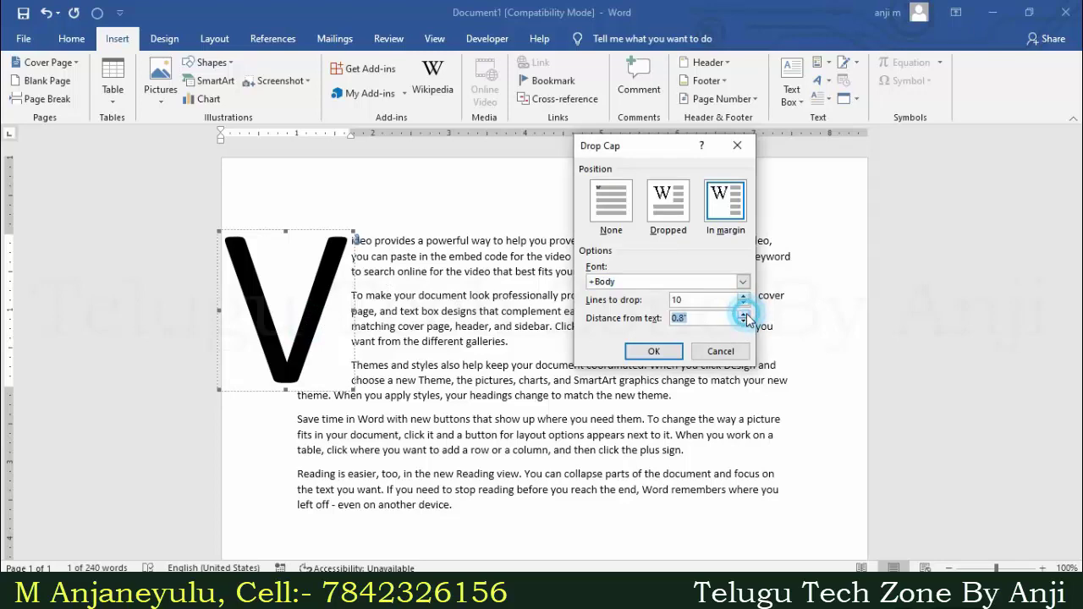
left_click(743, 314)
left_click(744, 314)
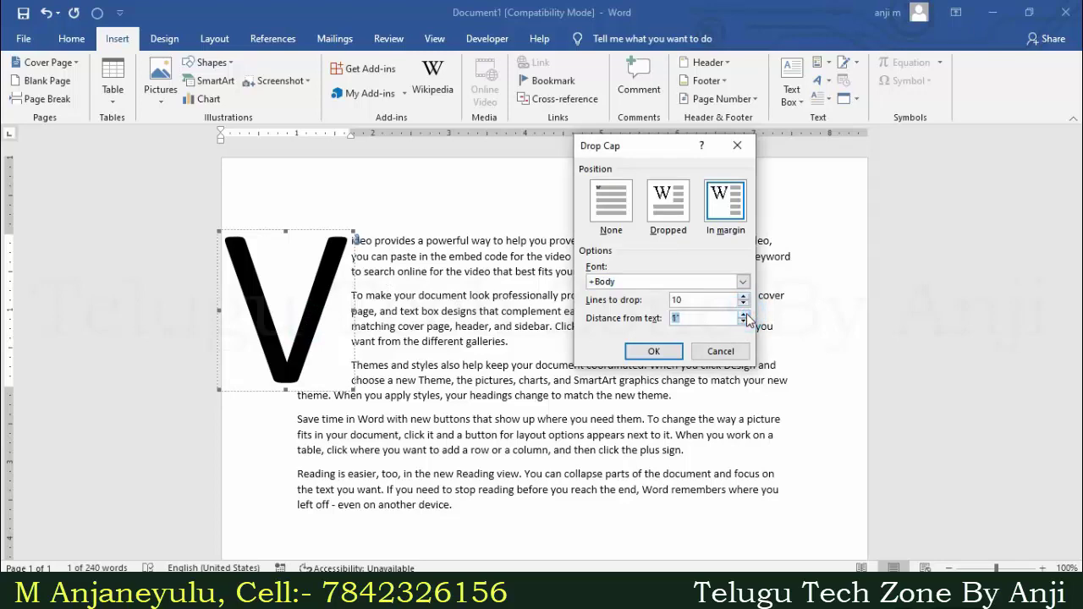
left_click(652, 350)
left_click(542, 318)
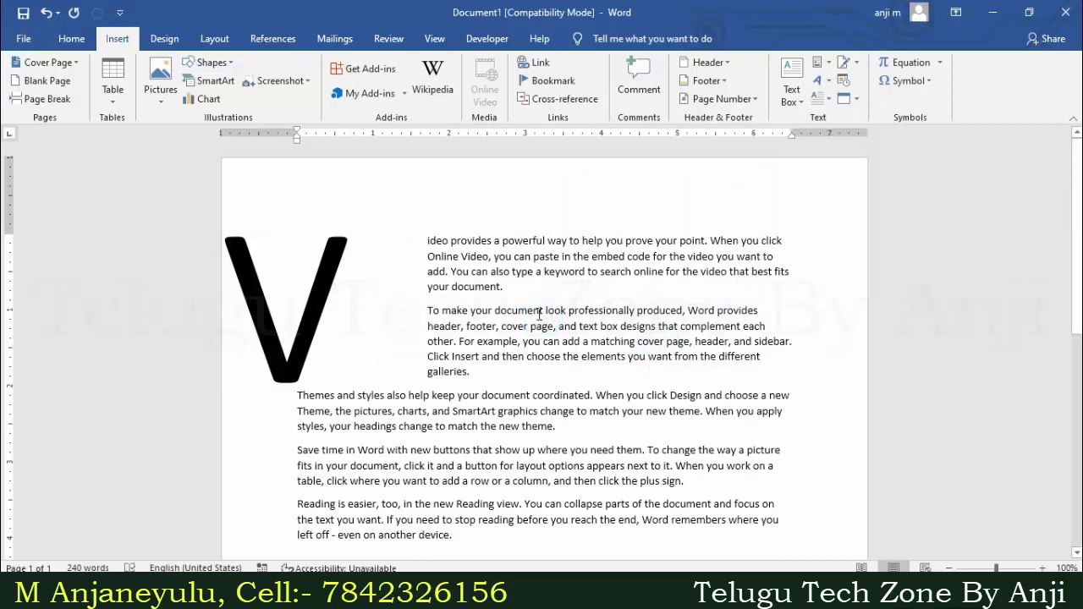
Clear the whole document and type the first names of the list, one per line
key("ctrl+a")
key("Delete")
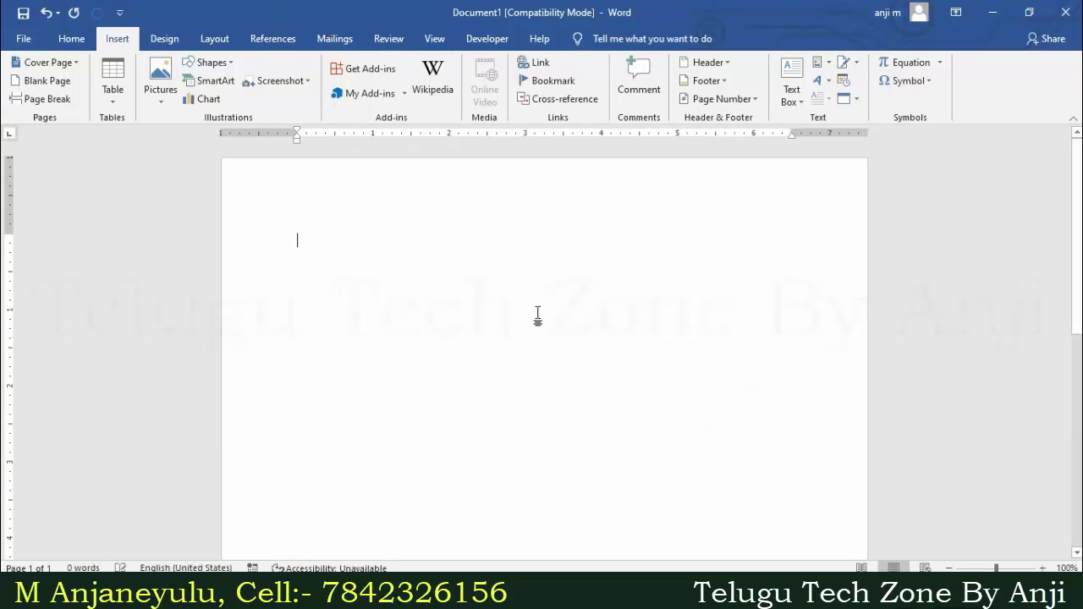
type("Anji")
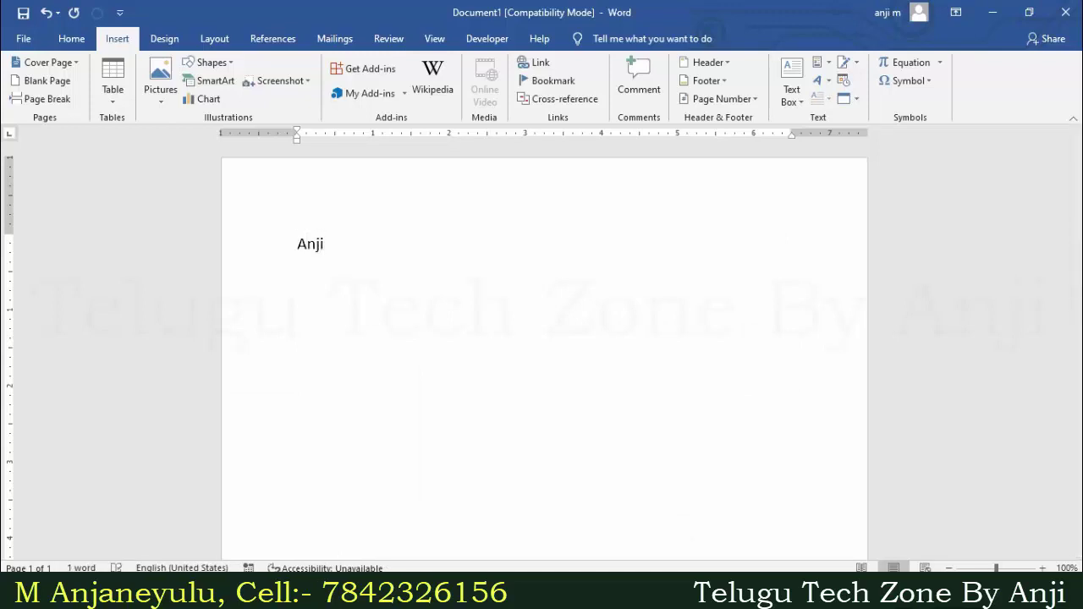
type("ni")
type("rudh")
key("Return")
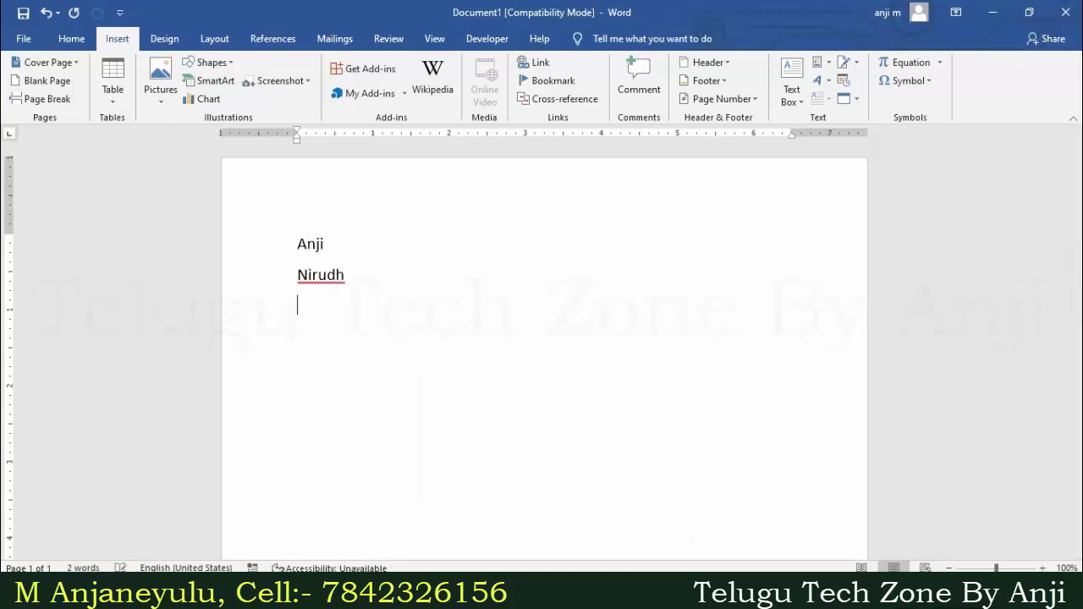
type("nitha")
key("Return")
type("il")
key("Return")
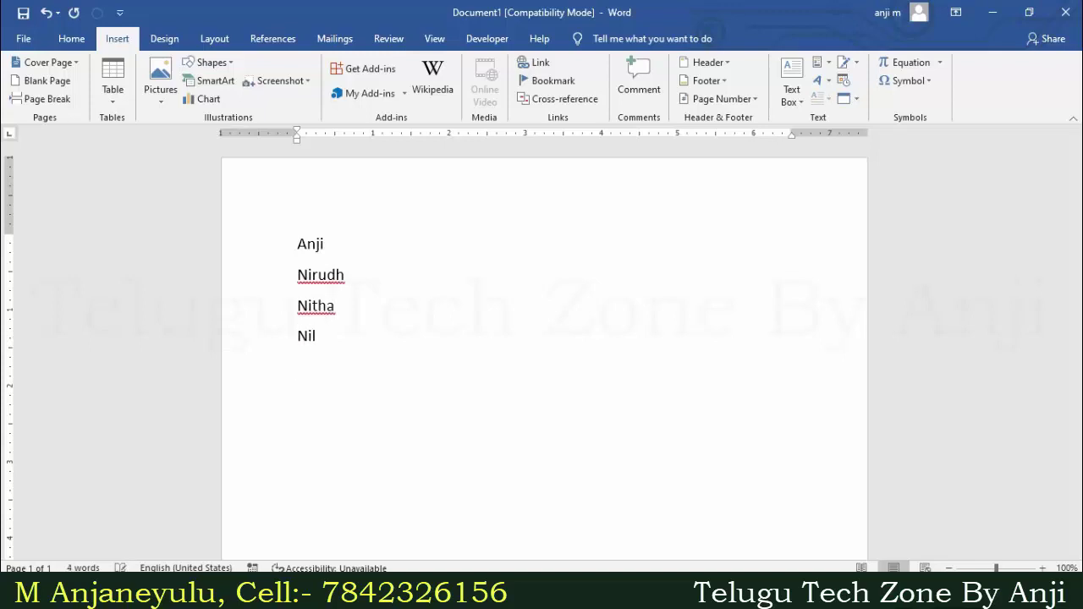
type("nu")
Type the remaining names, letting AutoCorrect capitalise the last one
key("Return")
type("n")
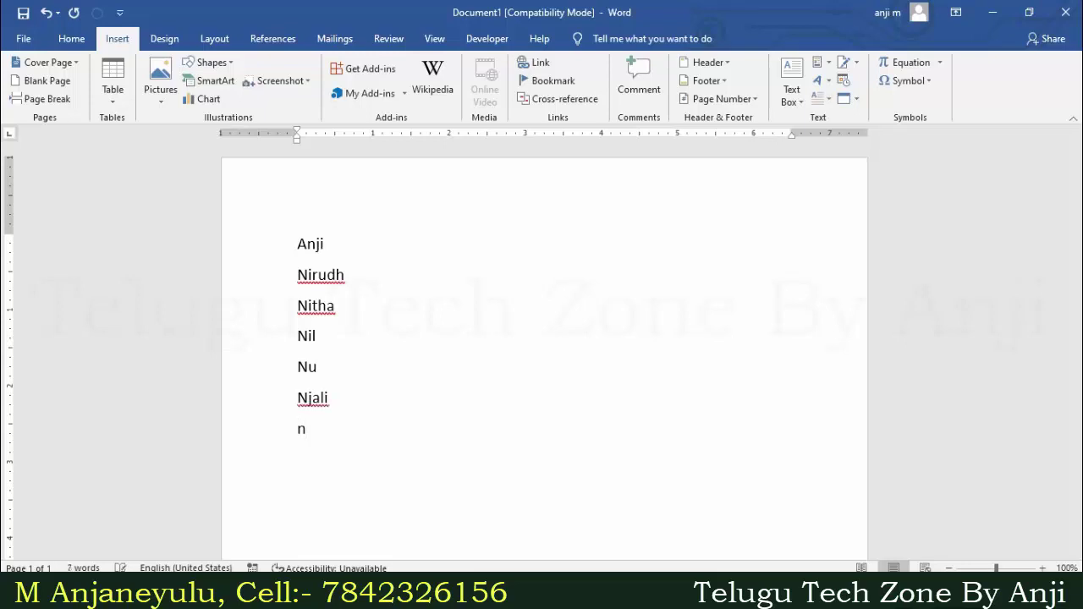
type("ree")
key("Return")
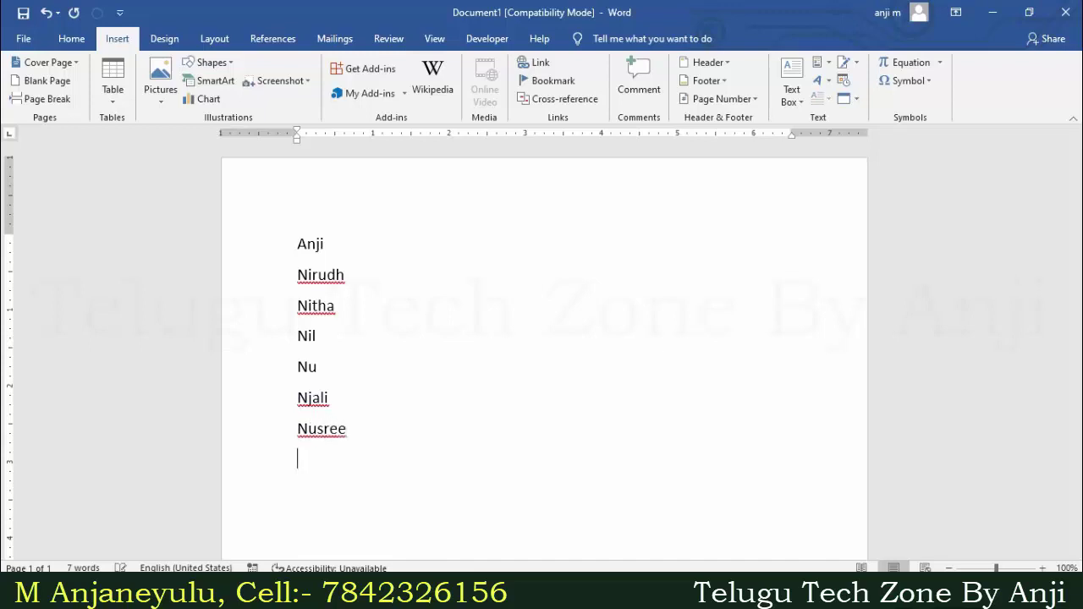
type("araa")
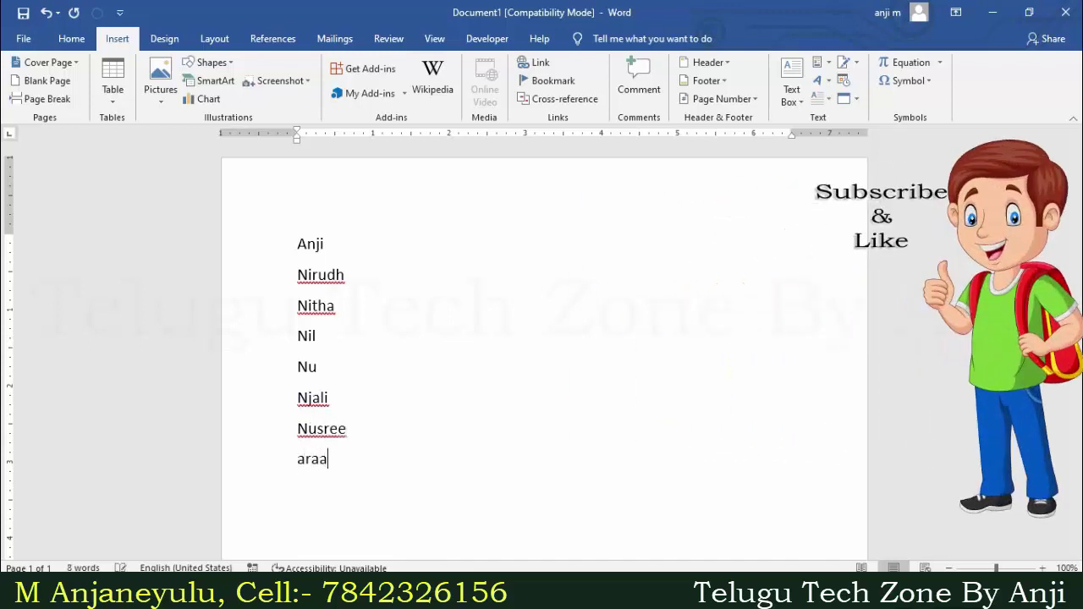
type("dhan")
type("a")
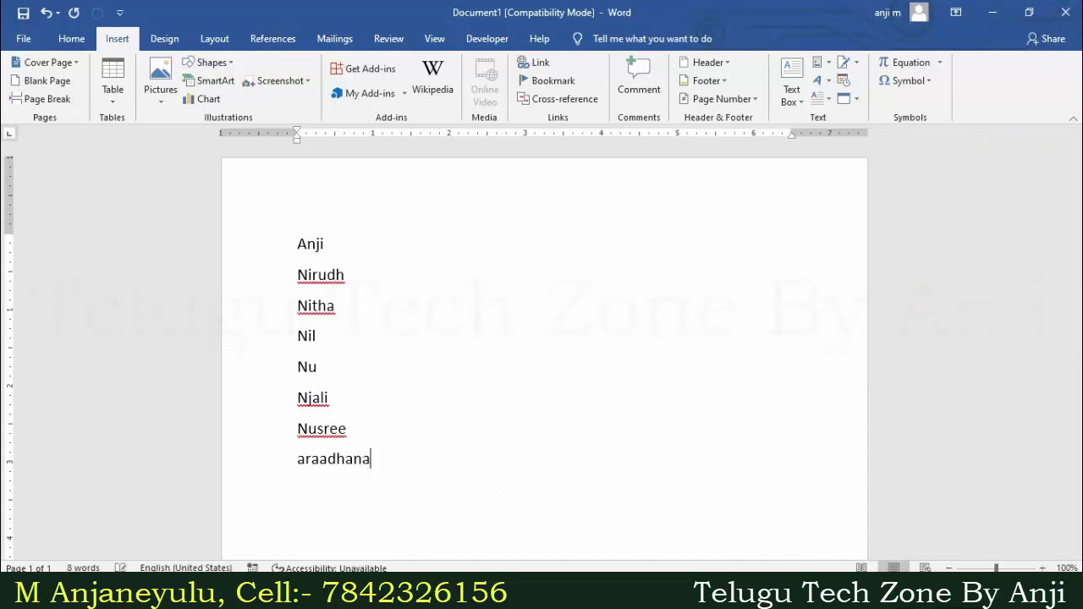
key("Return")
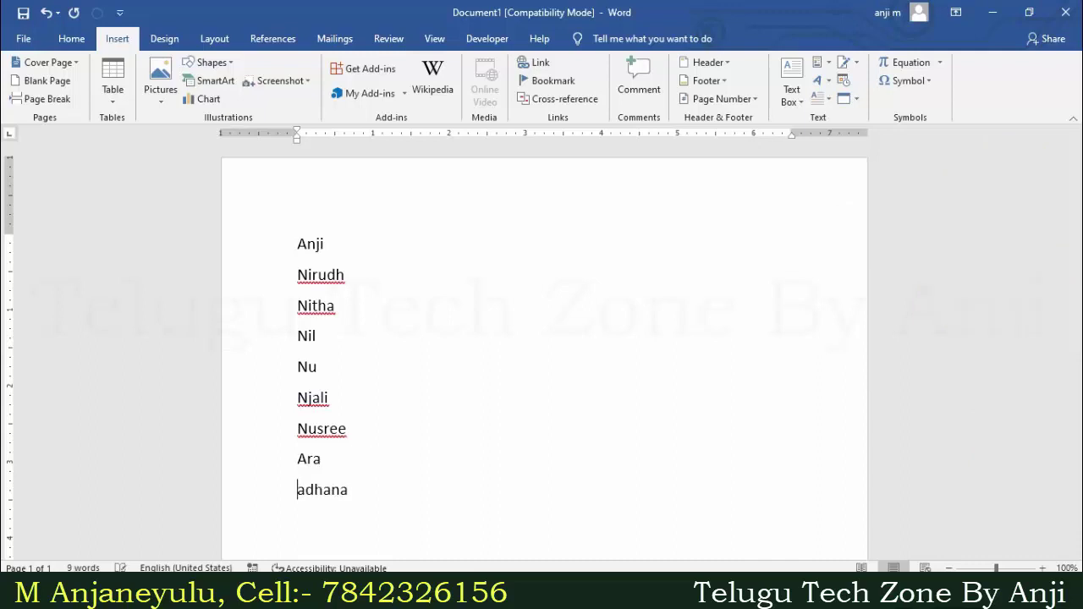
key("BackSpace")
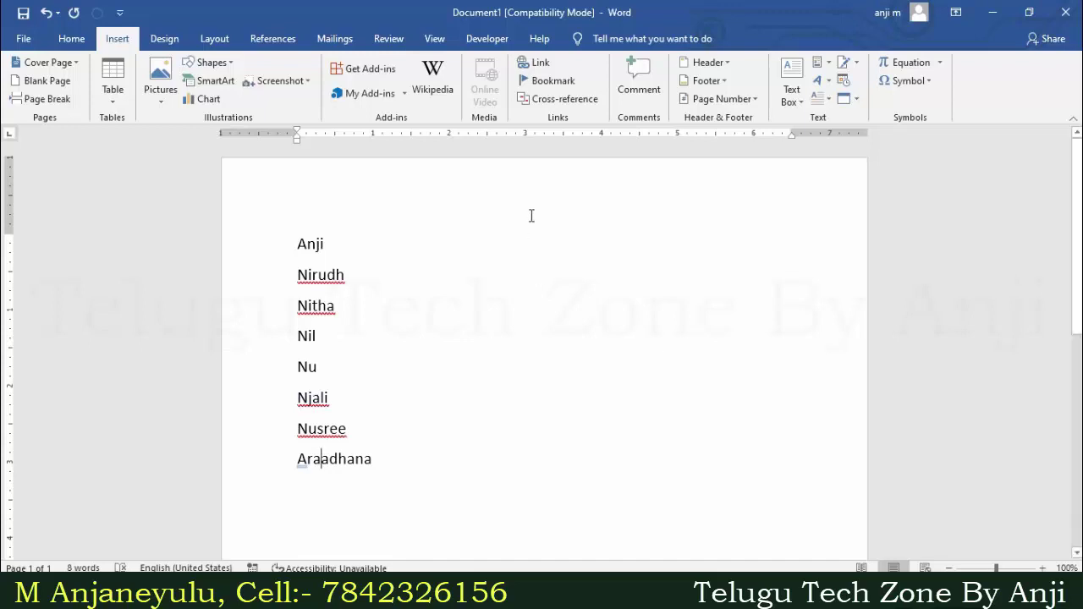
Convert all eight names to lowercase with Change Case
left_click(394, 438)
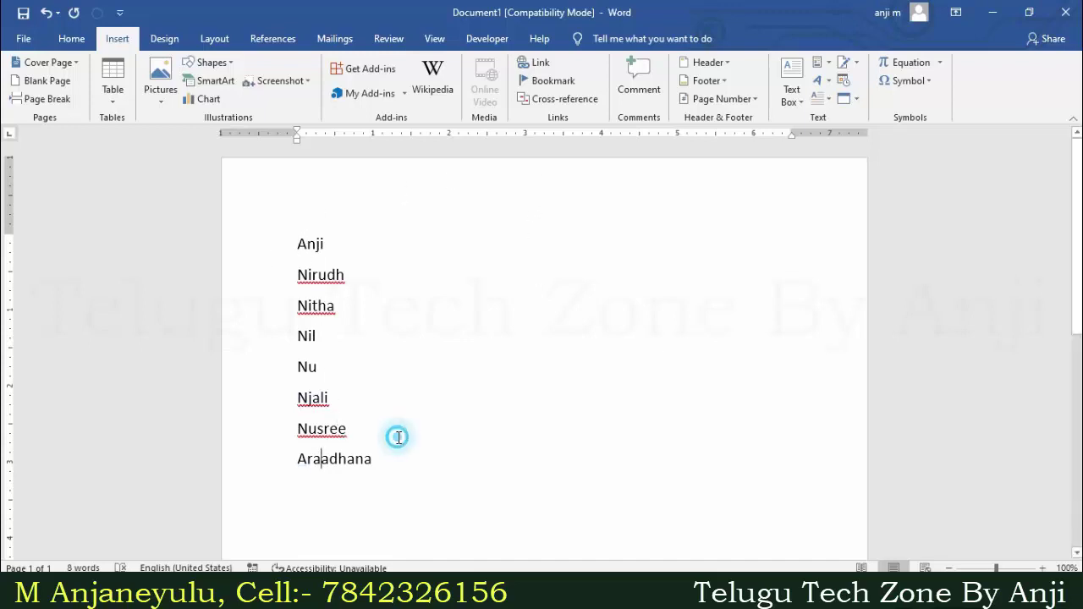
mouse_move(407, 471)
left_mouse_down()
mouse_move(309, 307)
mouse_move(307, 244)
left_mouse_up()
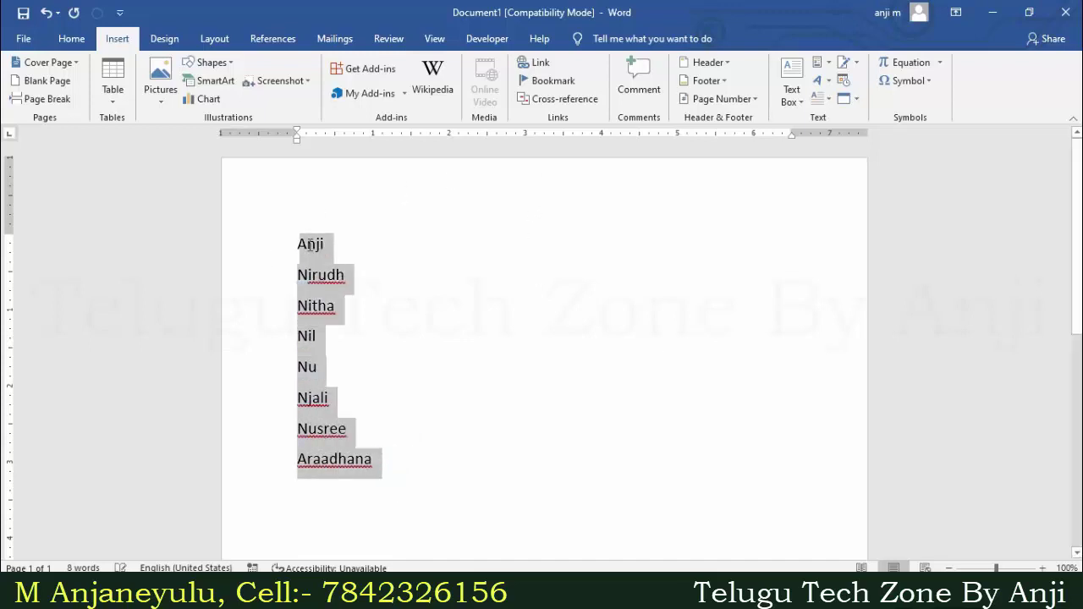
left_click(309, 244)
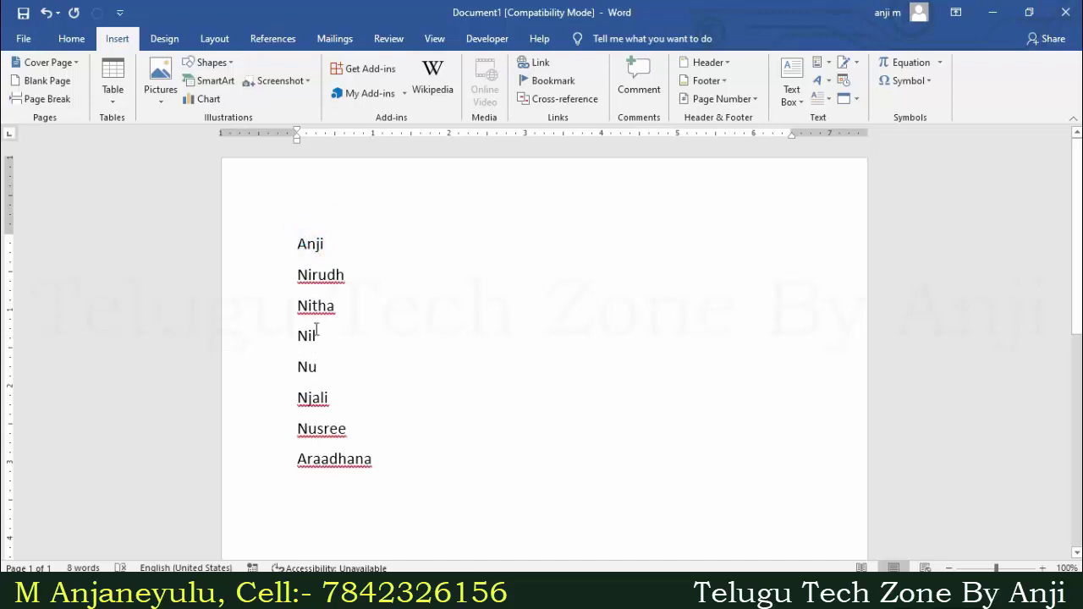
left_click_drag(298, 243, 400, 469)
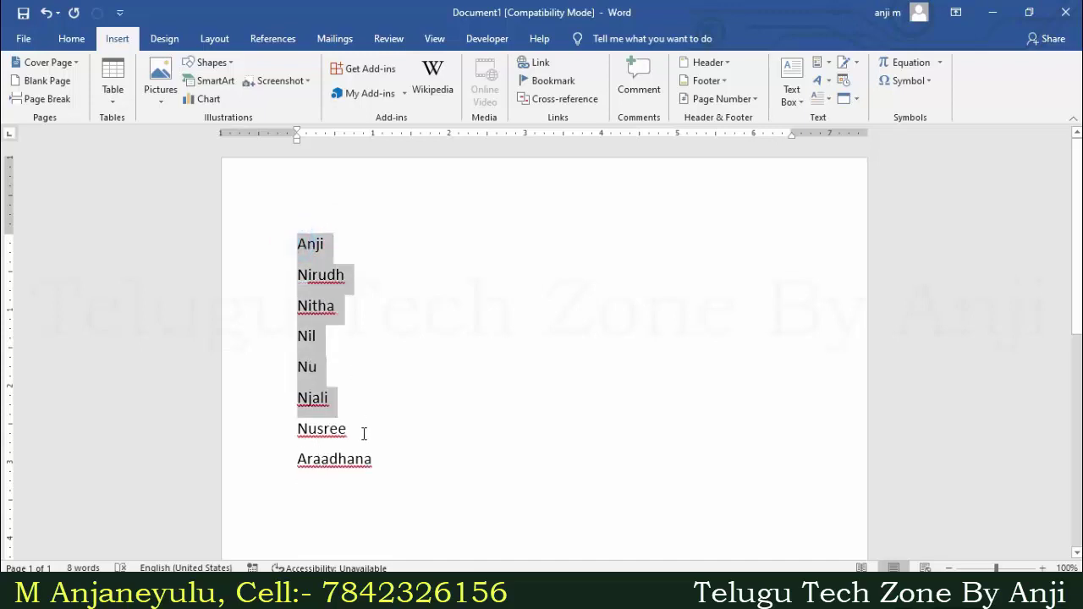
left_click(71, 38)
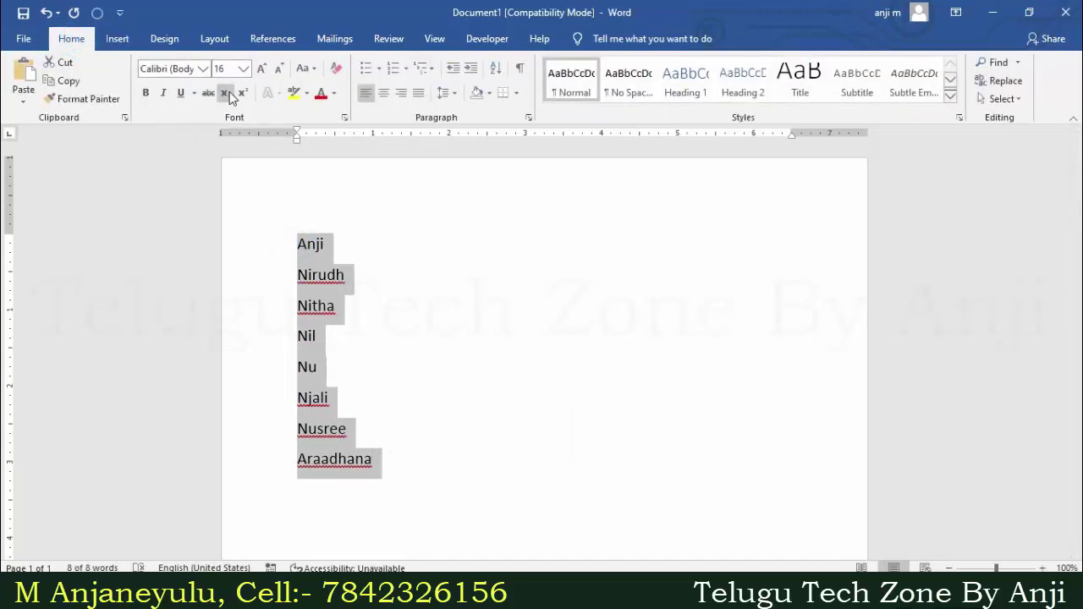
left_click(316, 69)
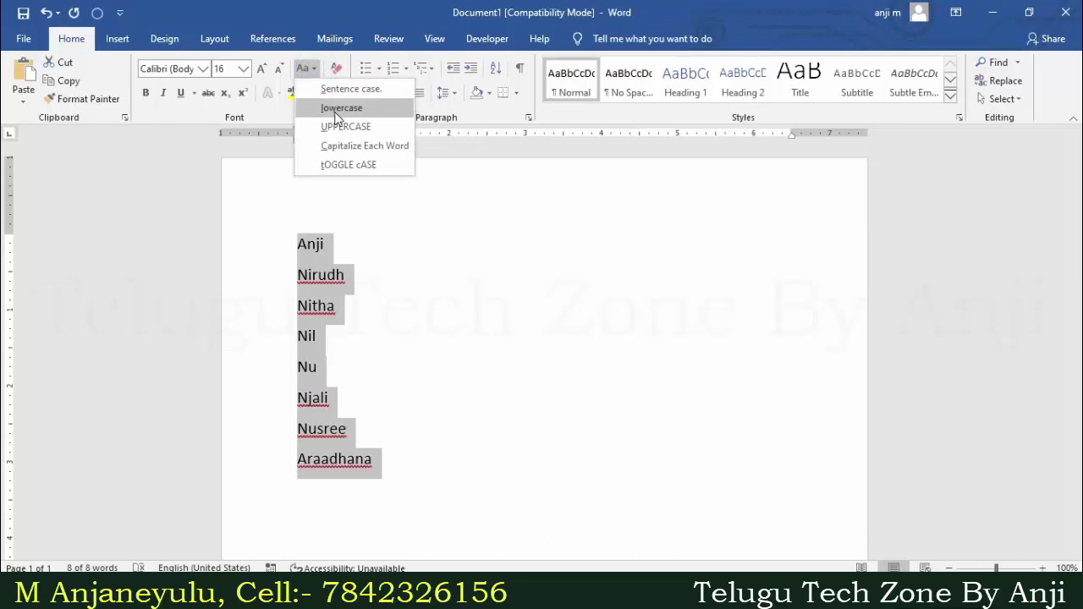
left_click(334, 108)
Restore the capital A at the start of the first name and select the list
left_click(298, 245)
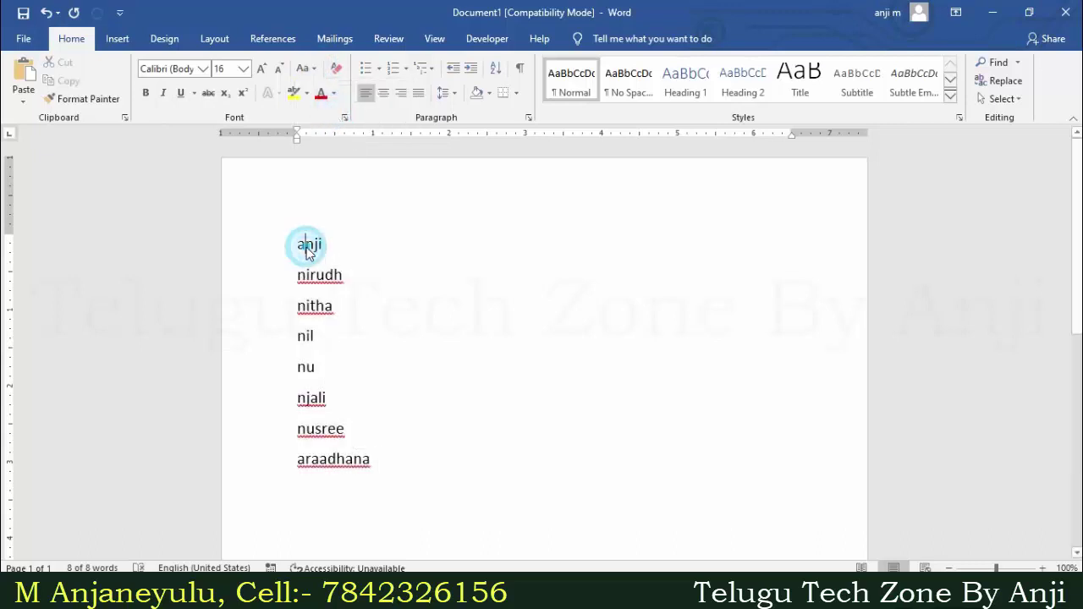
key("Delete")
type("A")
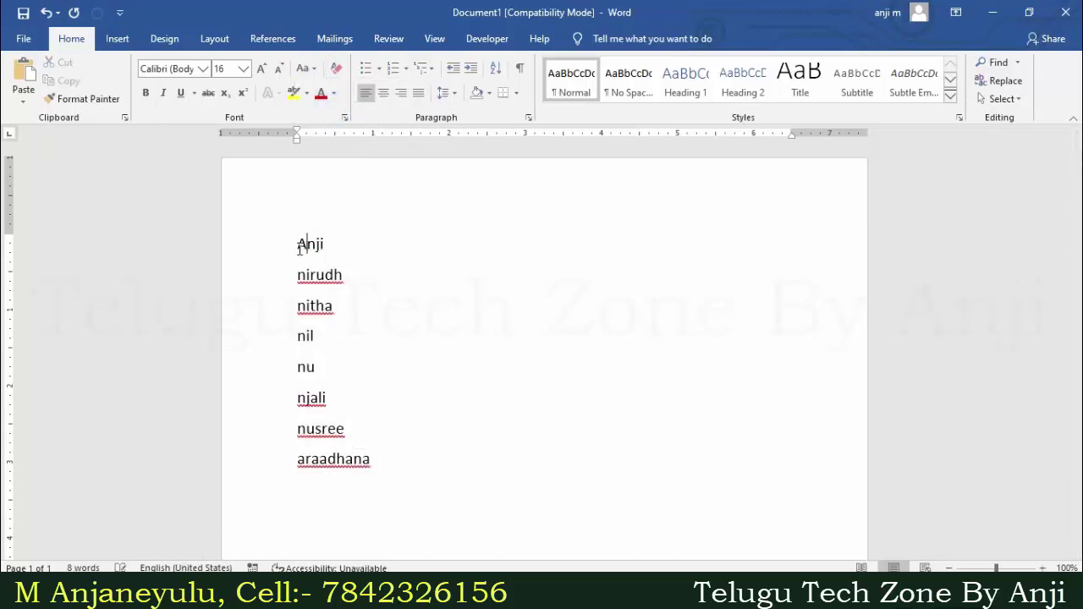
left_click(296, 243)
left_click_drag(347, 281, 391, 469)
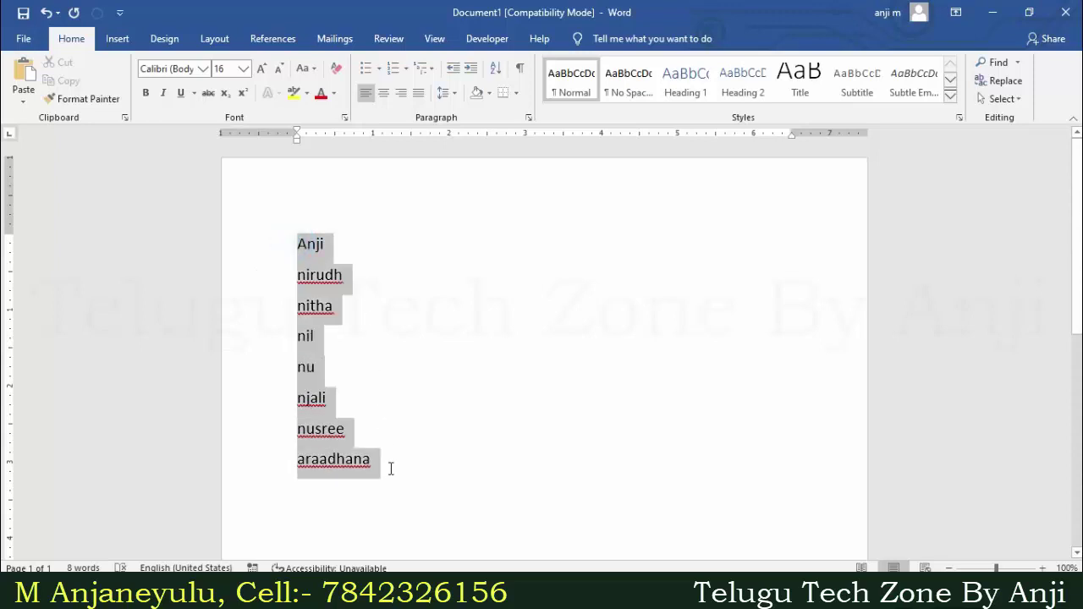
Make the opening A a Dropped capital with 8 lines to drop
left_click(117, 38)
left_click(827, 100)
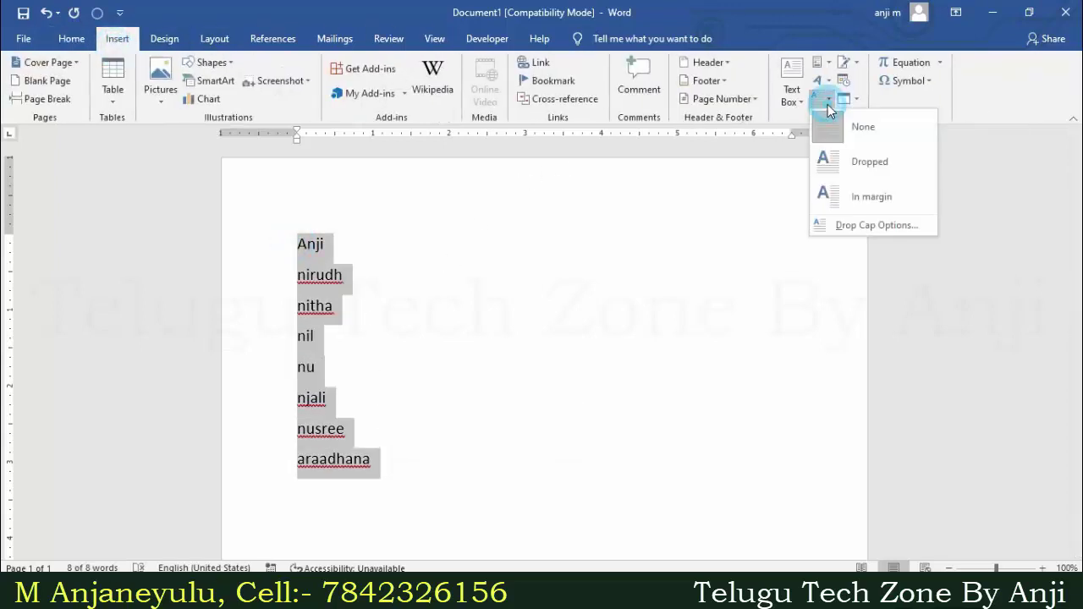
left_click(866, 227)
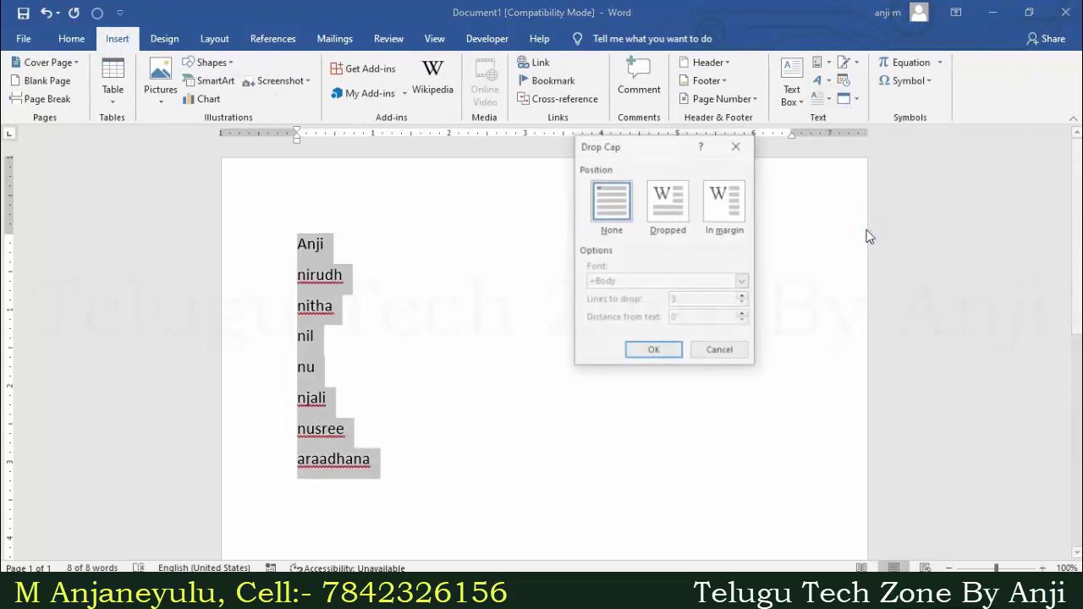
left_click(674, 217)
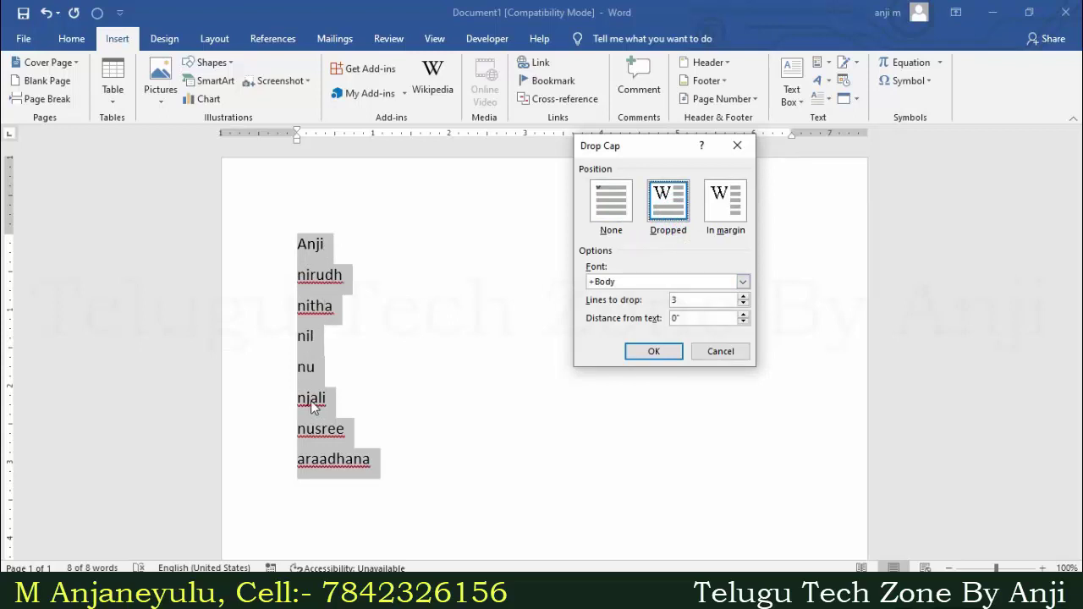
left_click(743, 298)
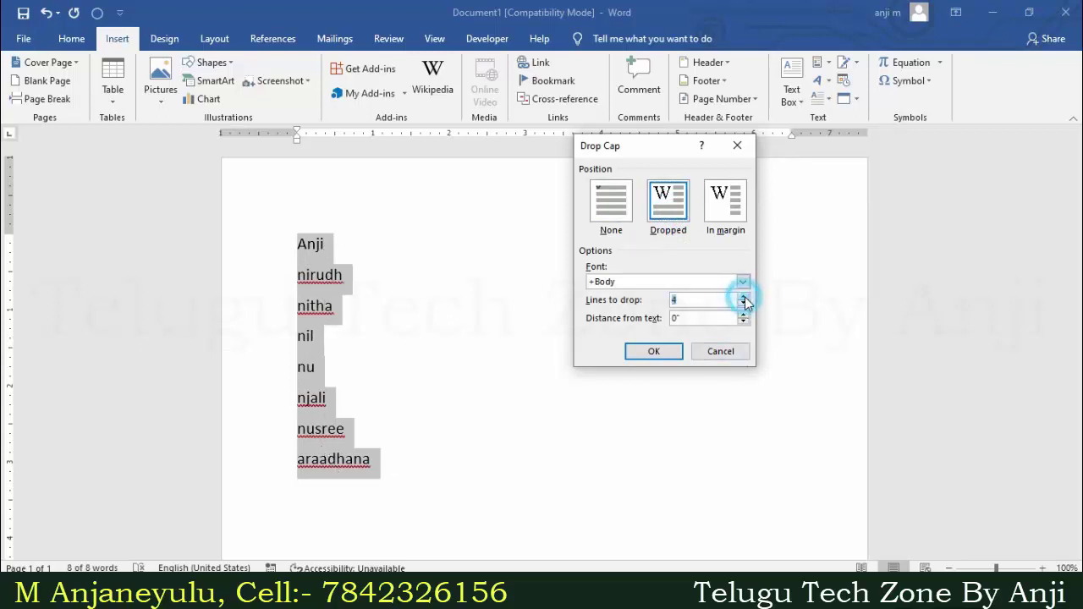
left_click(743, 298)
left_click(743, 298)
left_click(743, 304)
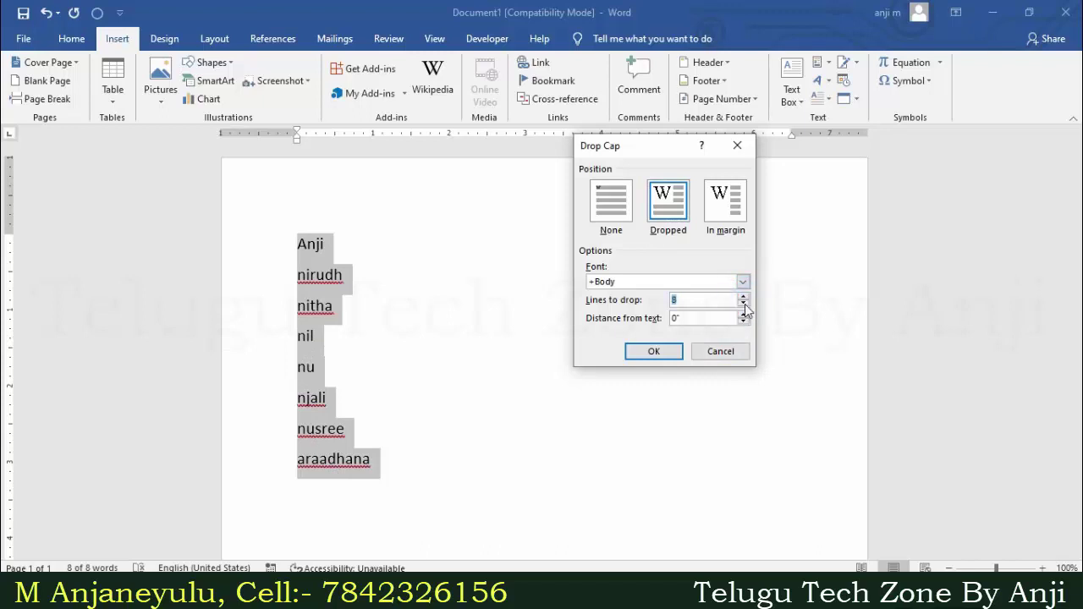
left_click(743, 302)
left_click(677, 359)
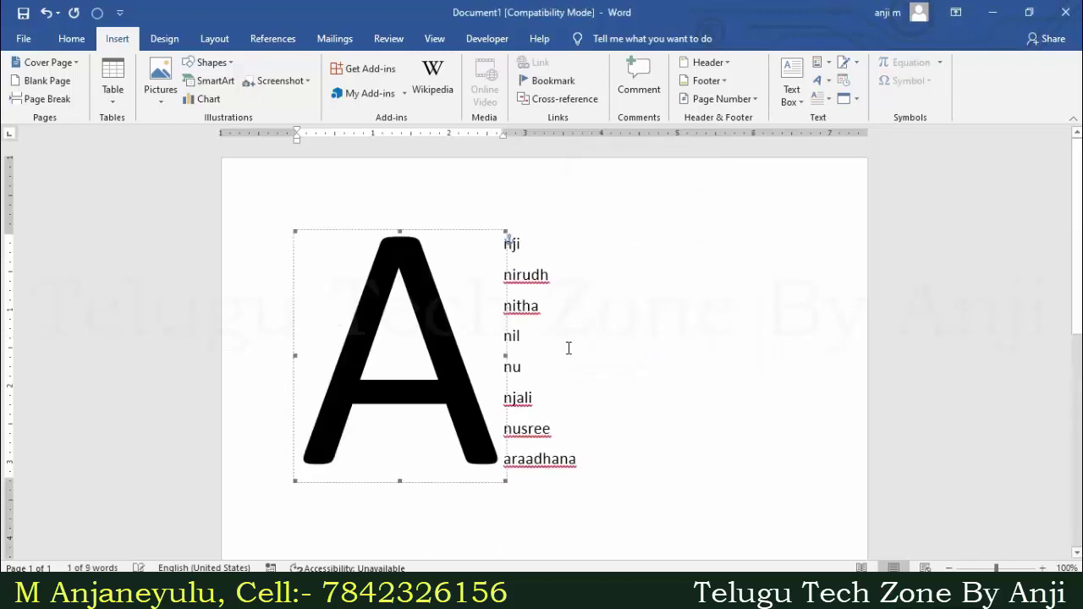
left_click(568, 345)
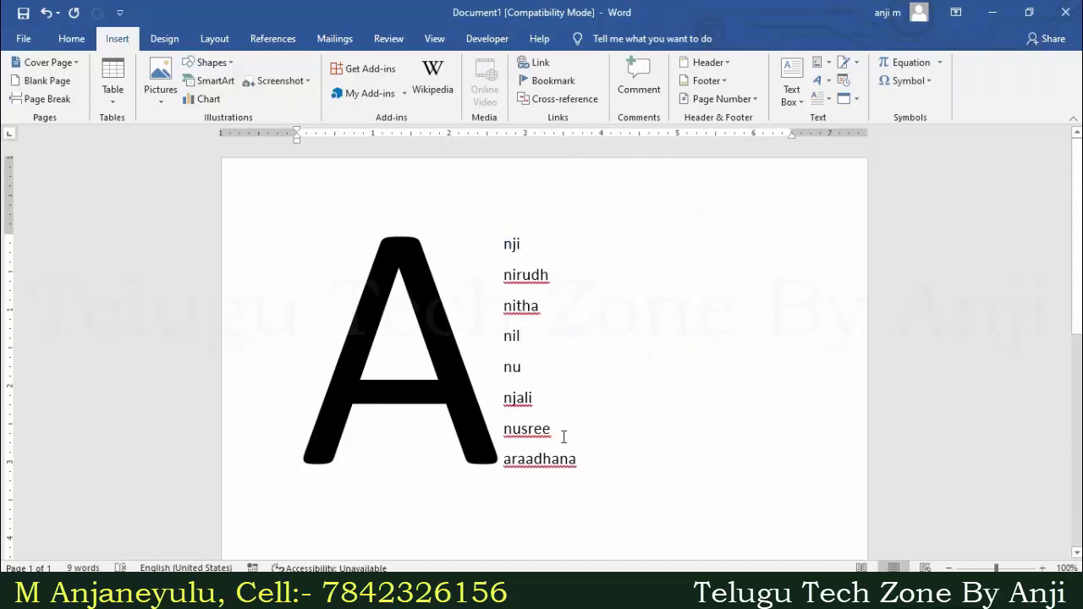
left_click(476, 430)
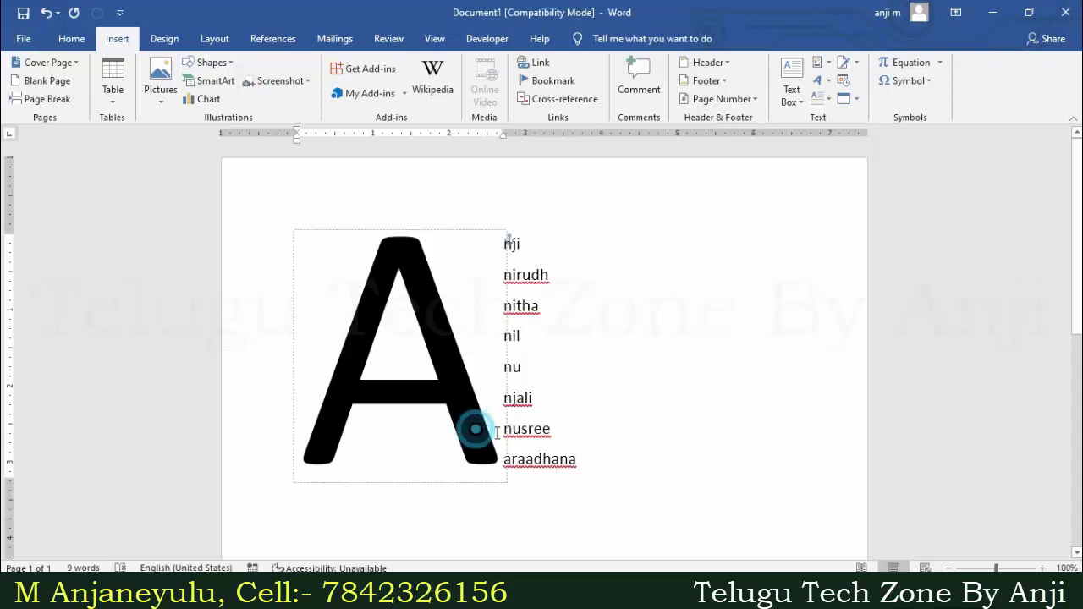
left_click(586, 377)
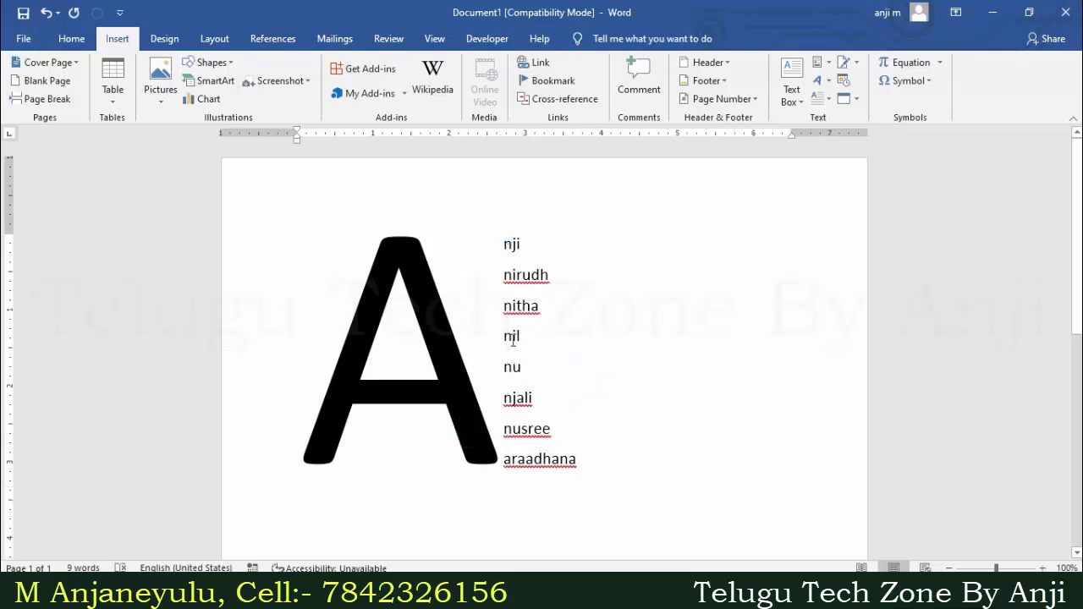
left_click(576, 361)
scroll(474, 373, "down", 1)
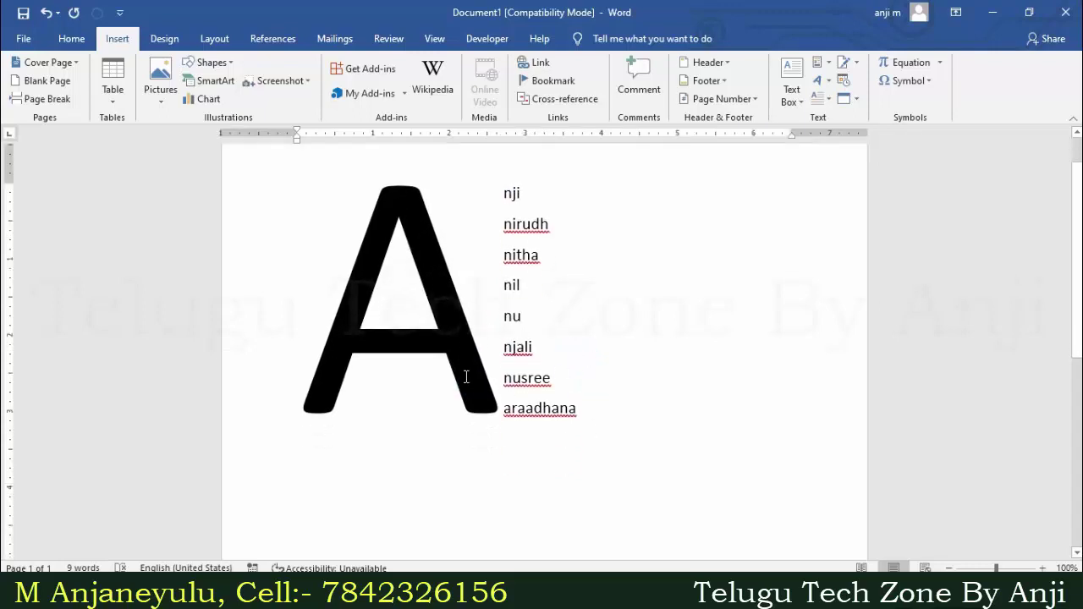
left_click(459, 340)
scroll(694, 288, "up", 1)
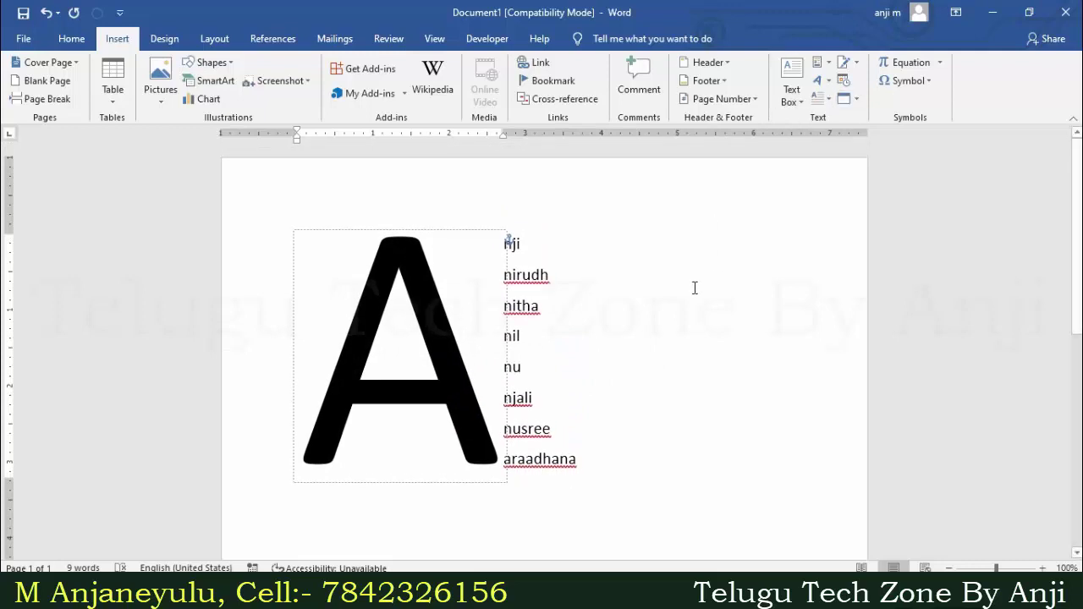
left_click(628, 377)
left_click(435, 324)
left_click(819, 99)
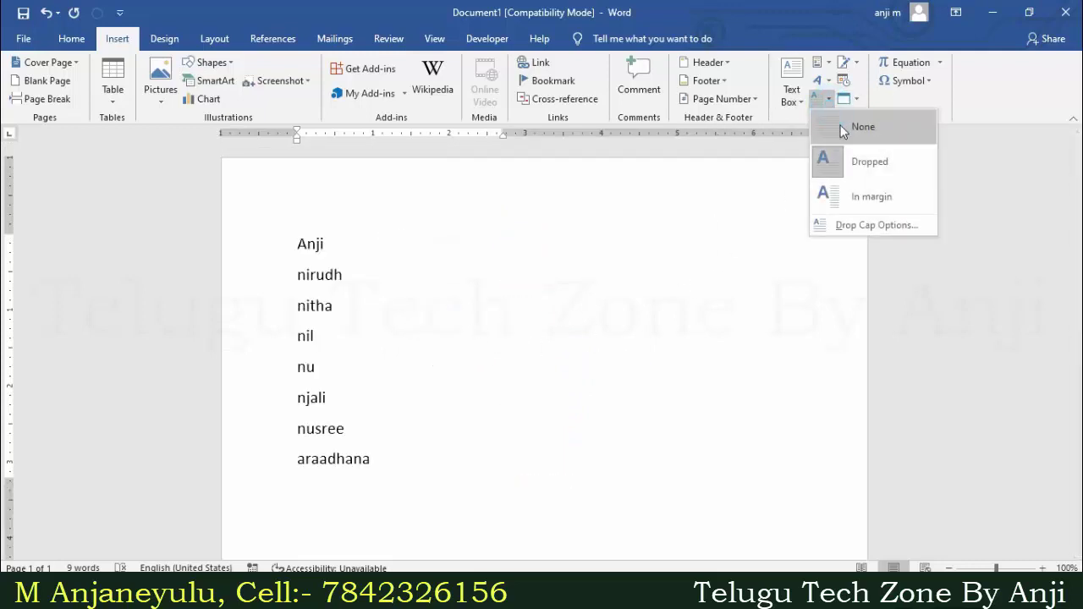
left_click(872, 226)
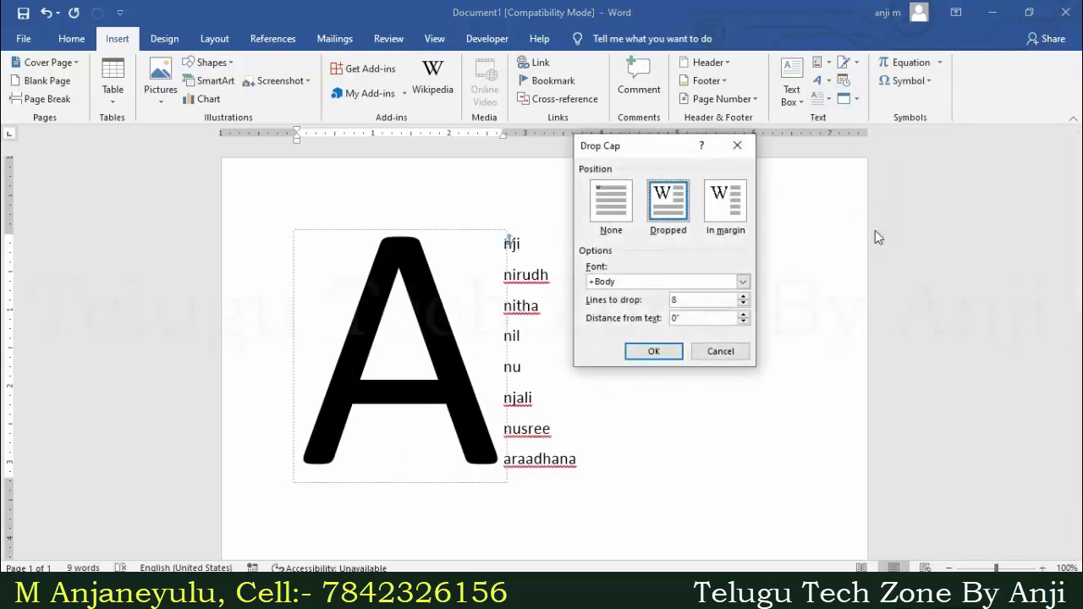
left_click(726, 356)
left_click(733, 355)
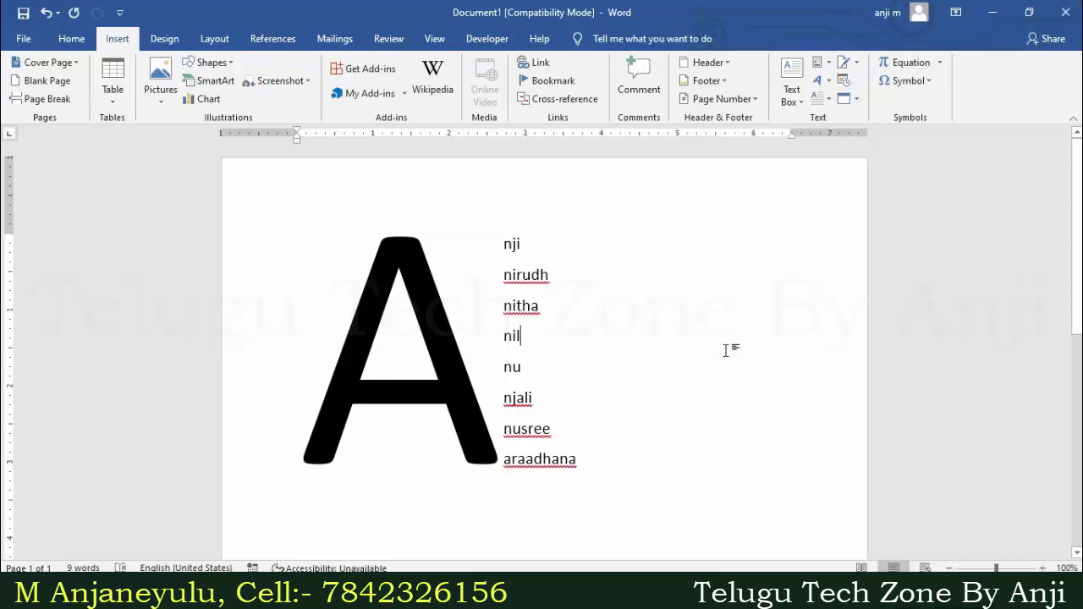